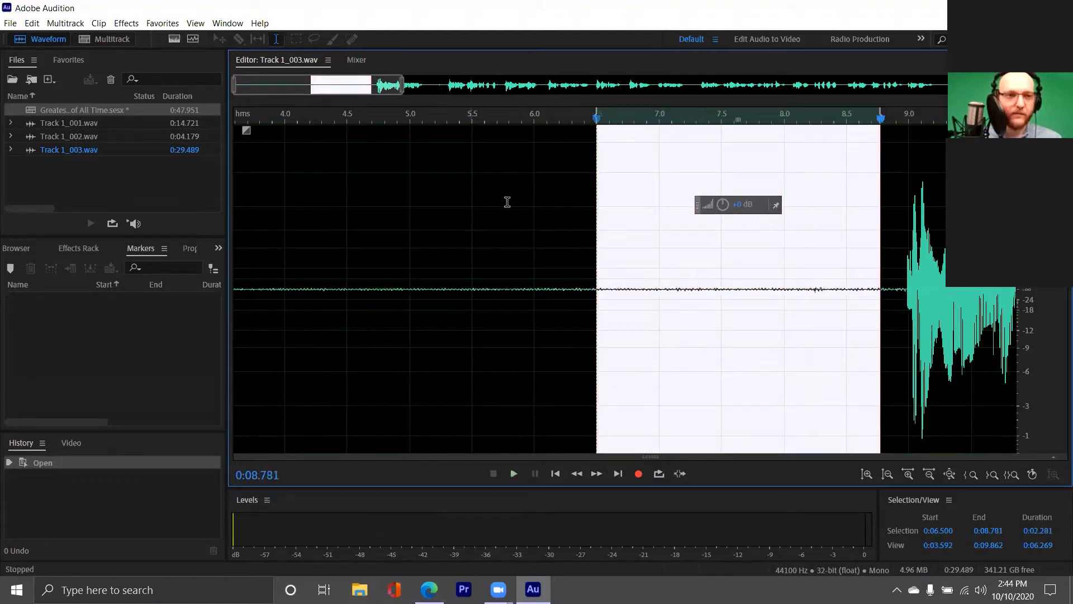
Replay the selected pause before the speech to check how it sounds
key("space")
key("space")
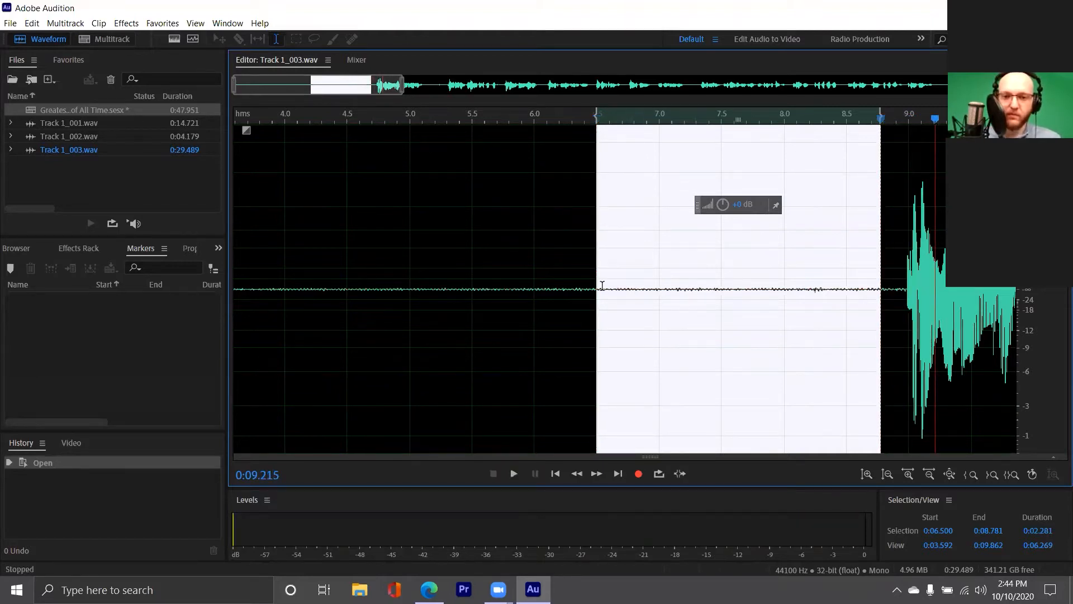
left_click(561, 474)
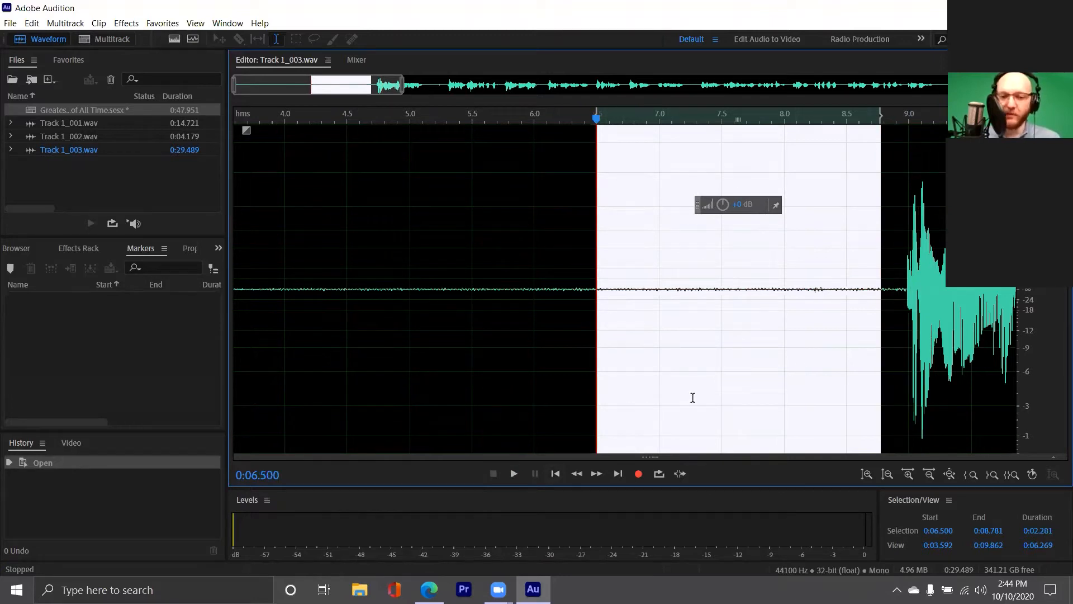
left_click(615, 473)
left_click(553, 474)
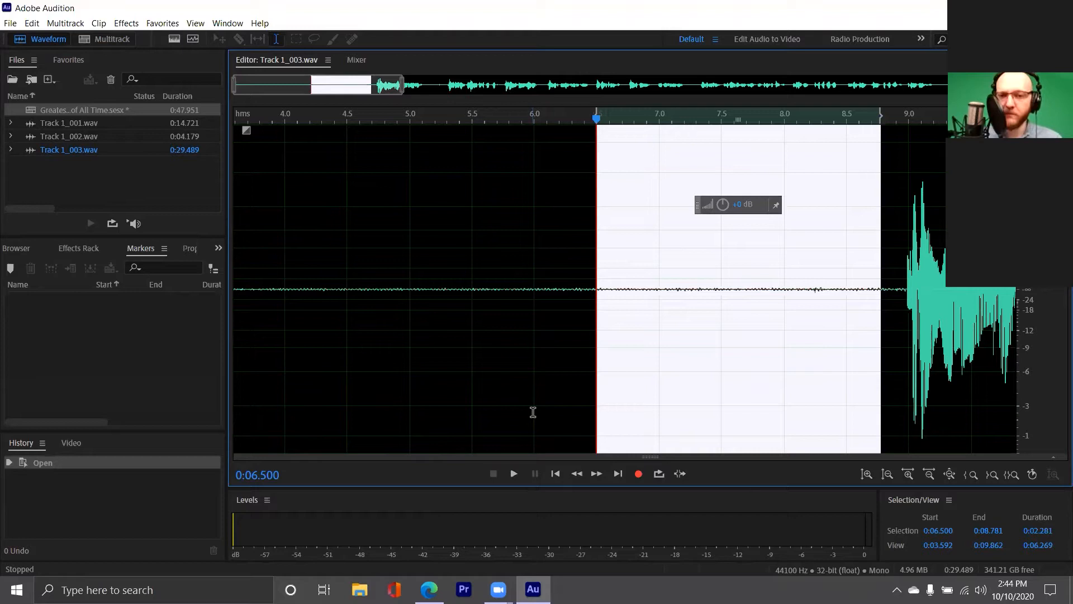
key("space")
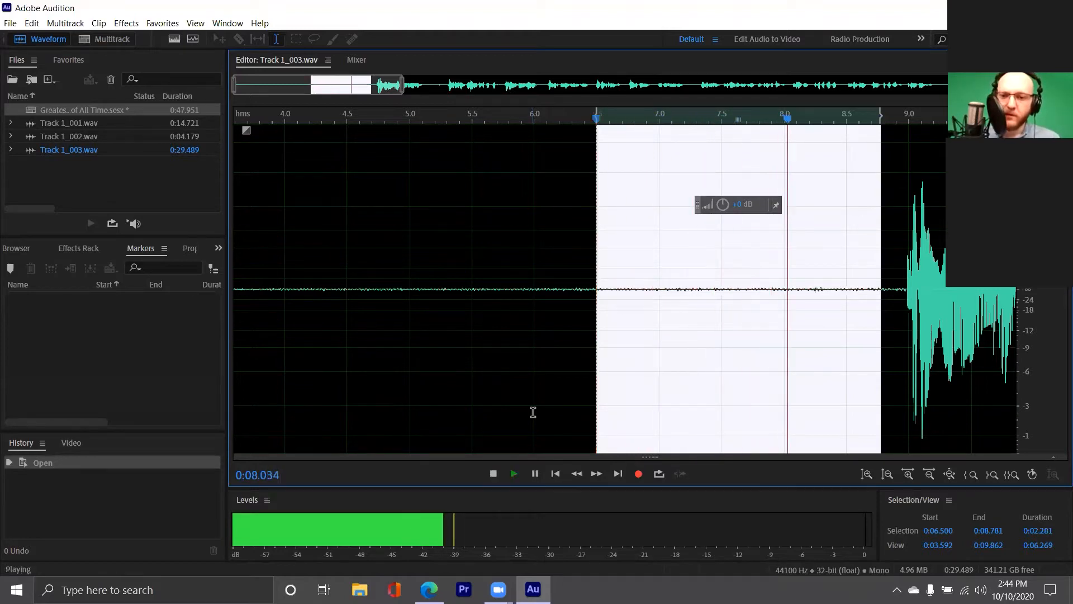
key("space")
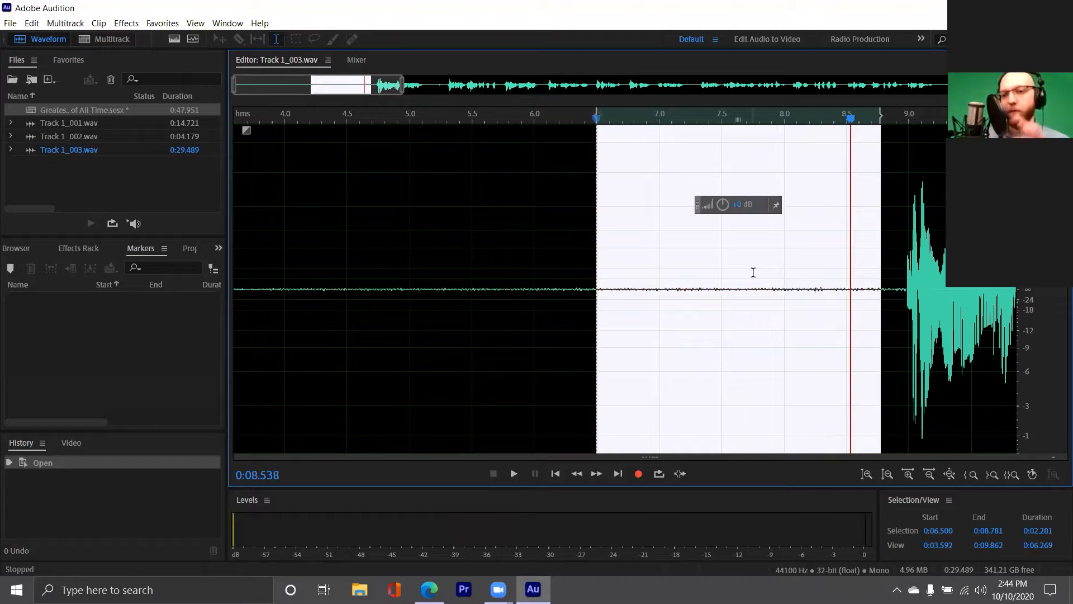
left_click_drag(364, 85, 431, 123)
scroll(648, 316, "down", 4)
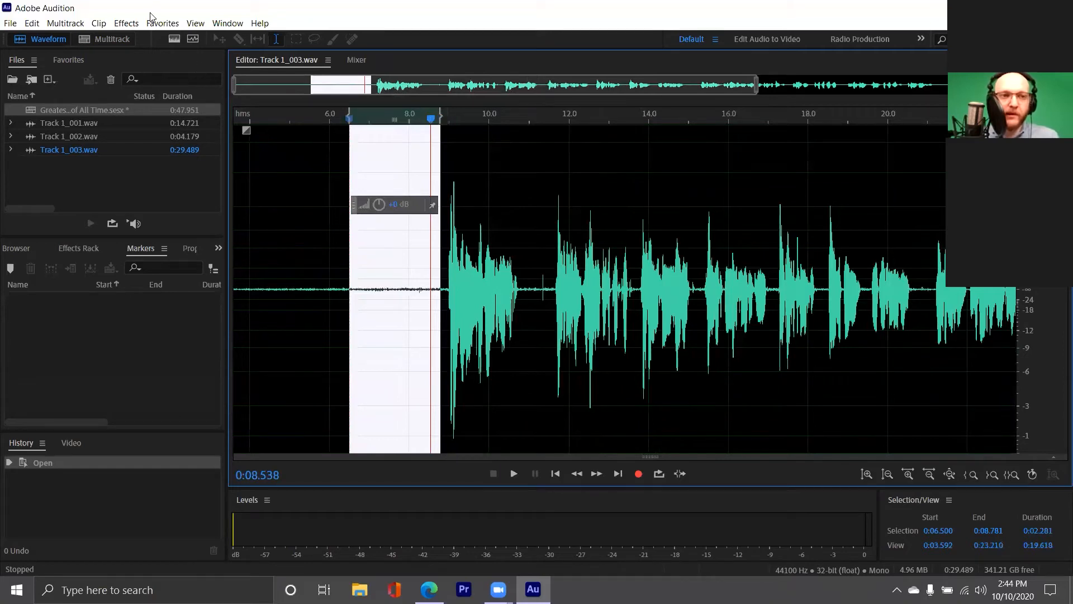
Open the Noise Reduction (process) effect from the Noise Reduction / Restoration submenu
left_click(128, 23)
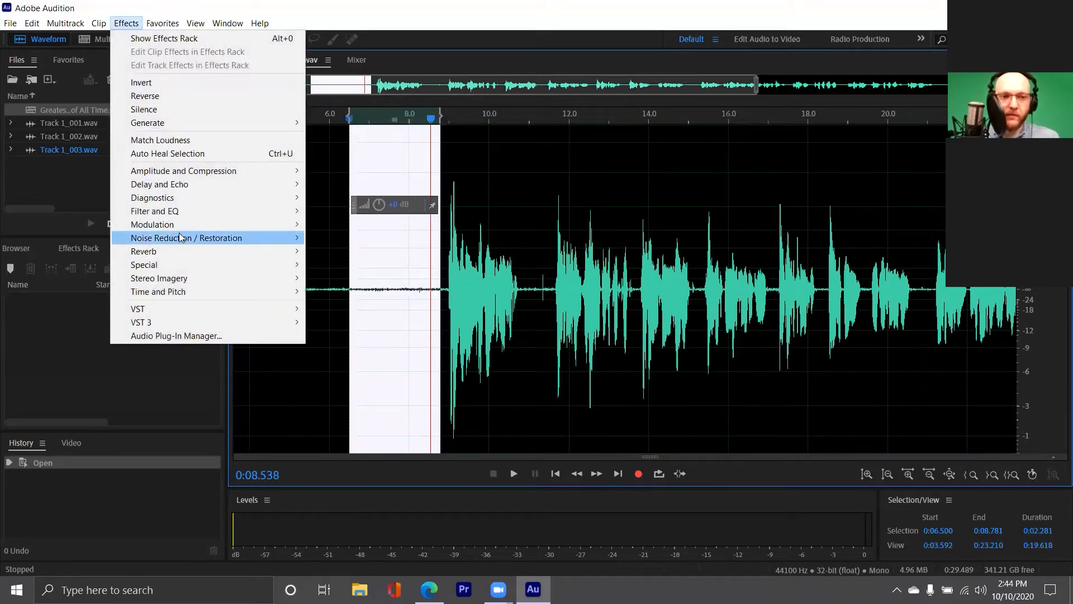
mouse_move(180, 238)
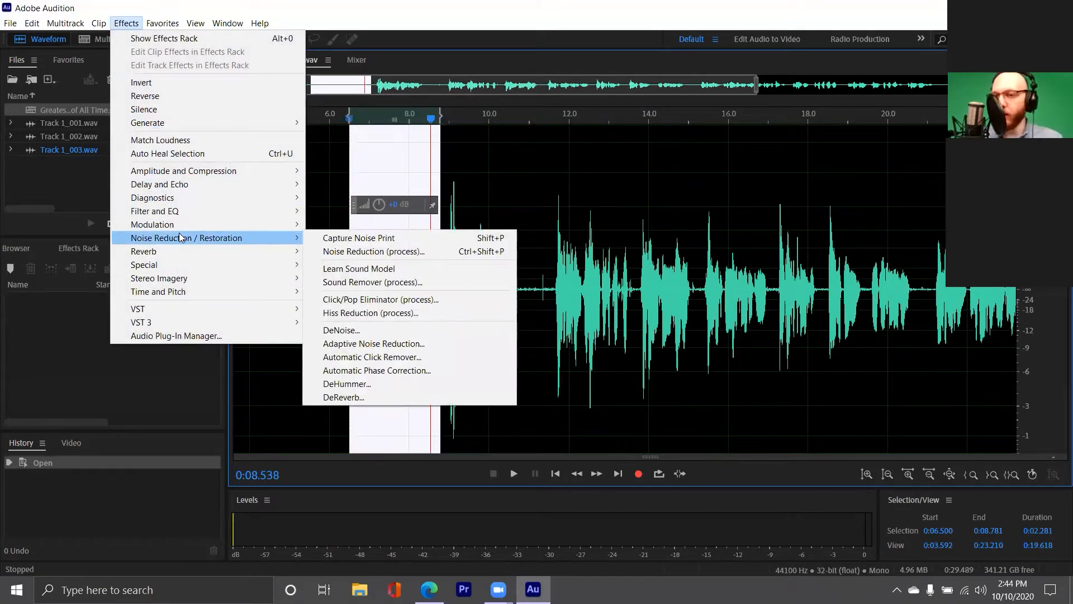
left_click(138, 4)
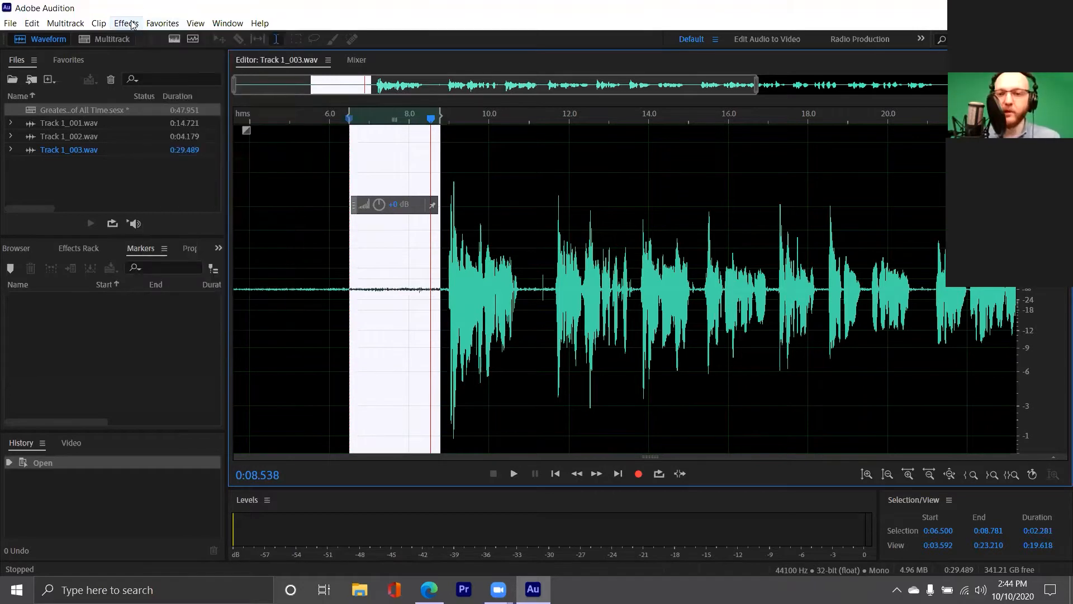
left_click(133, 24)
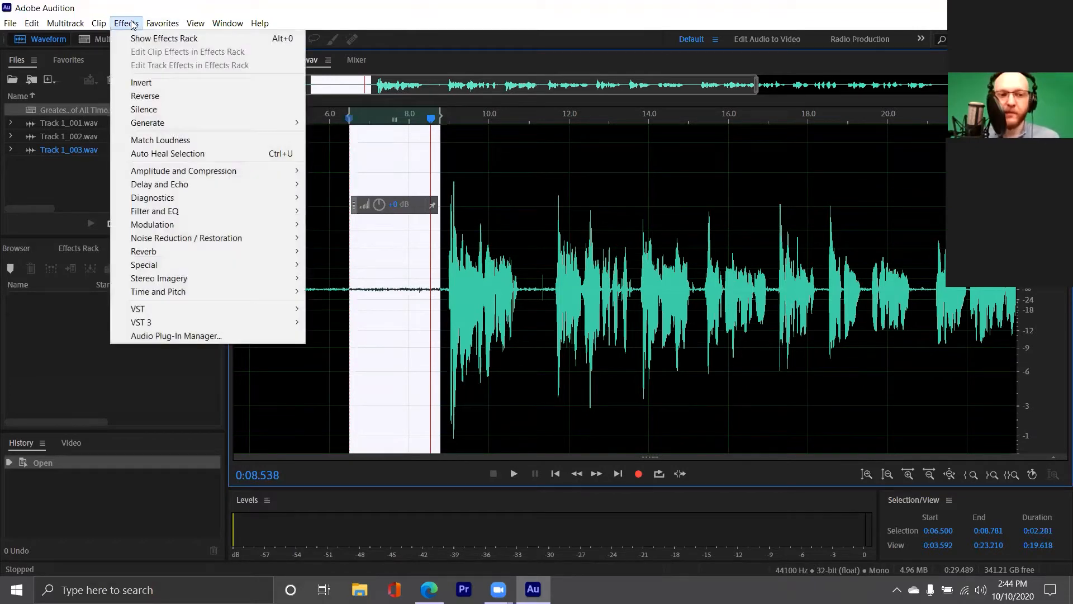
mouse_move(179, 239)
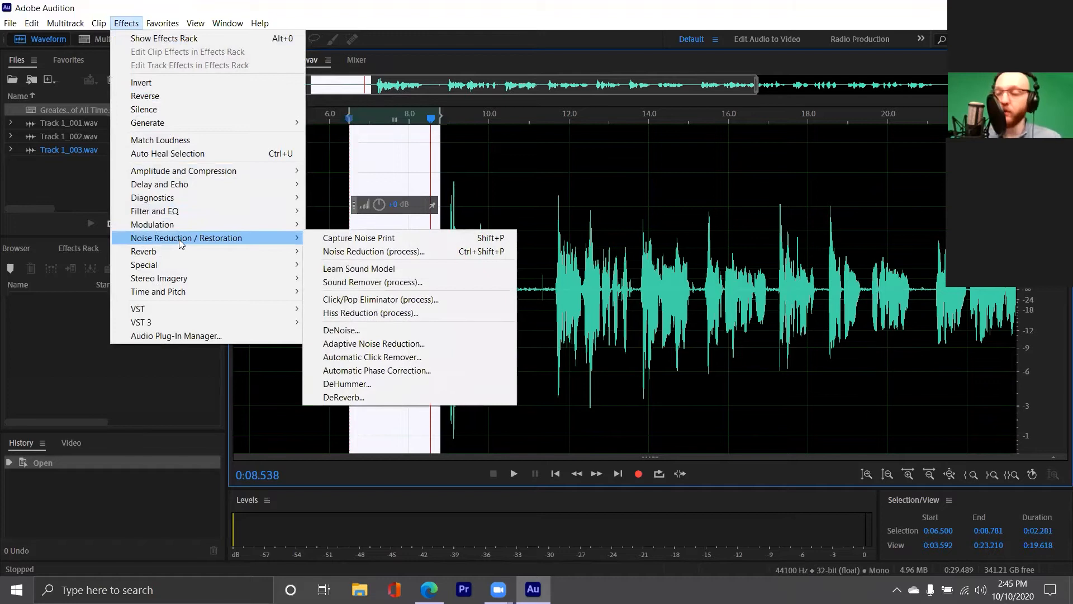
left_click(378, 251)
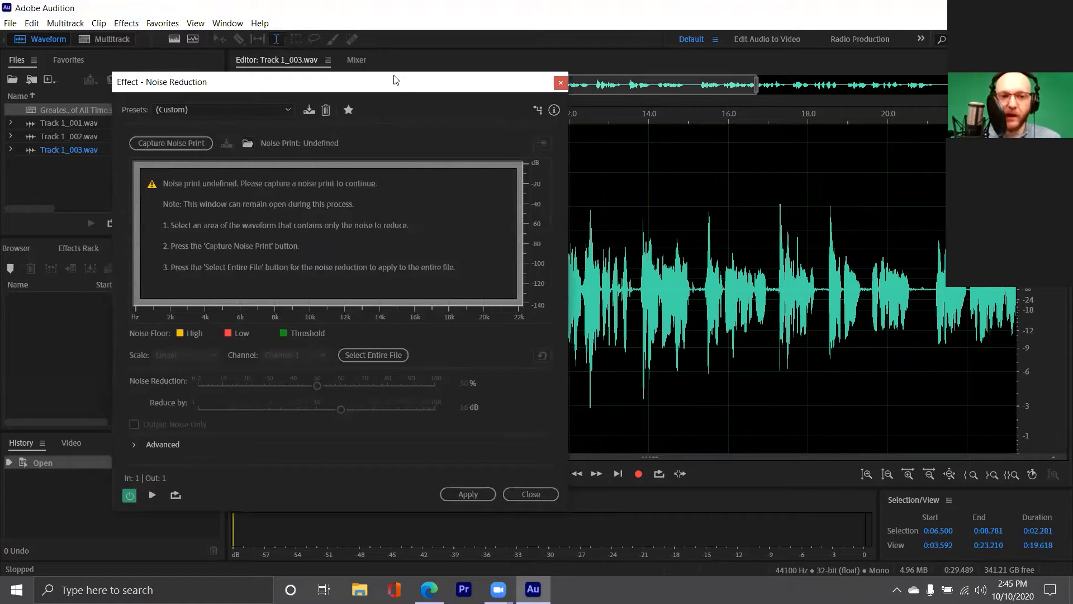
Select only the silence before the speech and capture a noise print from it
left_click_drag(394, 80, 752, 48)
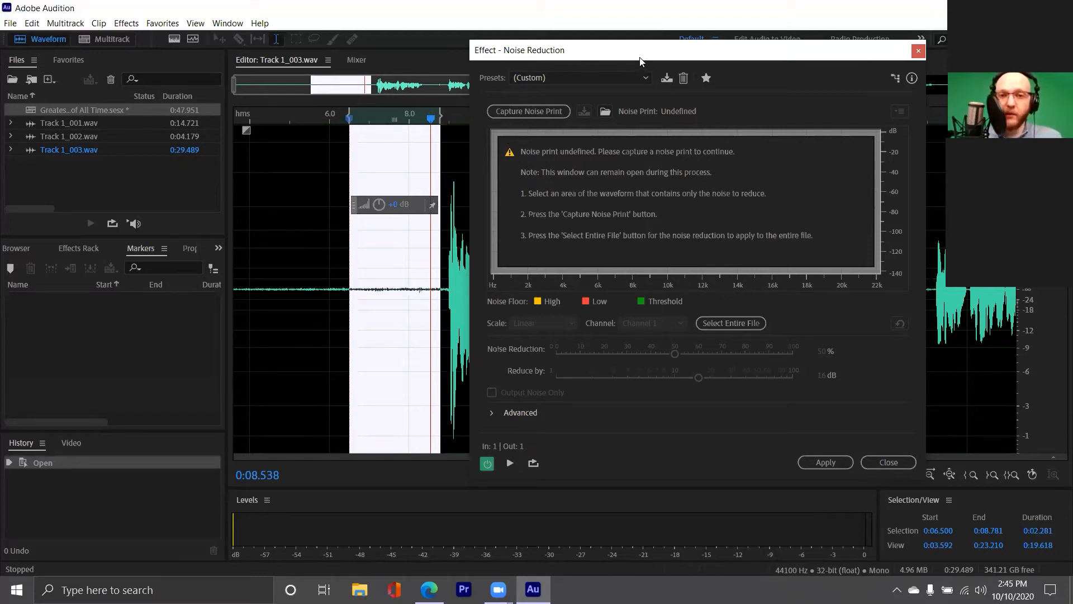
left_click_drag(632, 51, 629, 42)
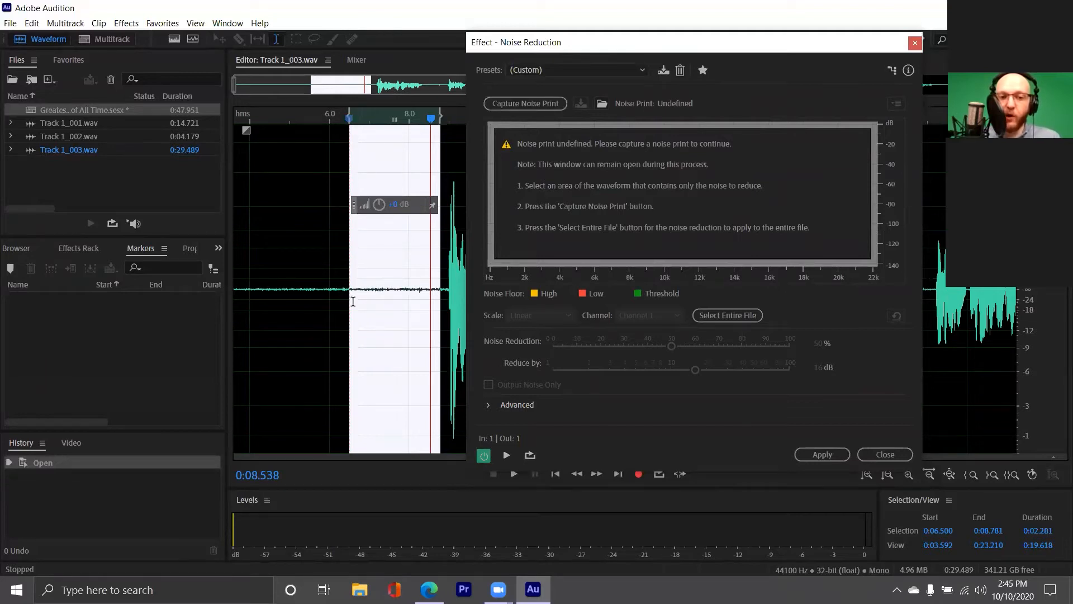
left_click_drag(352, 303, 438, 309)
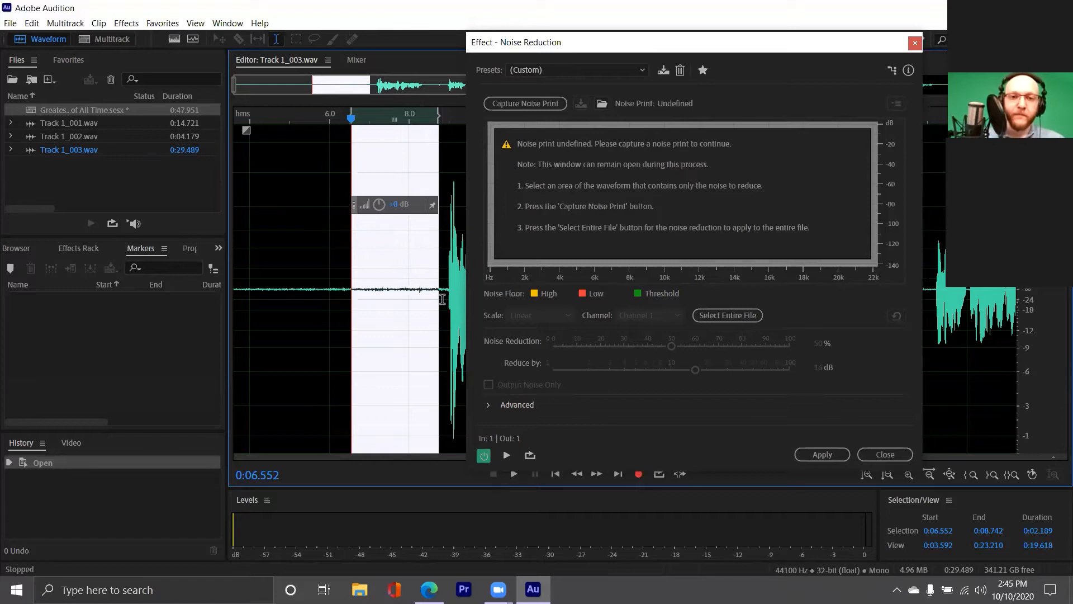
left_click(527, 105)
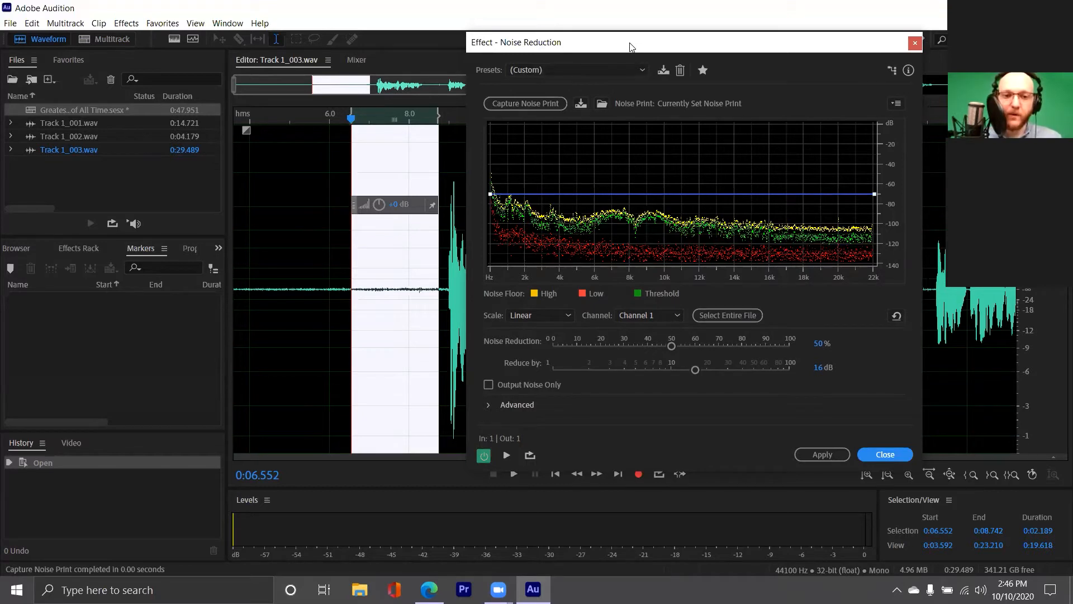
Select all of Track 1_003.wav and apply Noise Reduction at 50% and 16 dB
left_click_drag(630, 46, 188, 98)
left_click(745, 264)
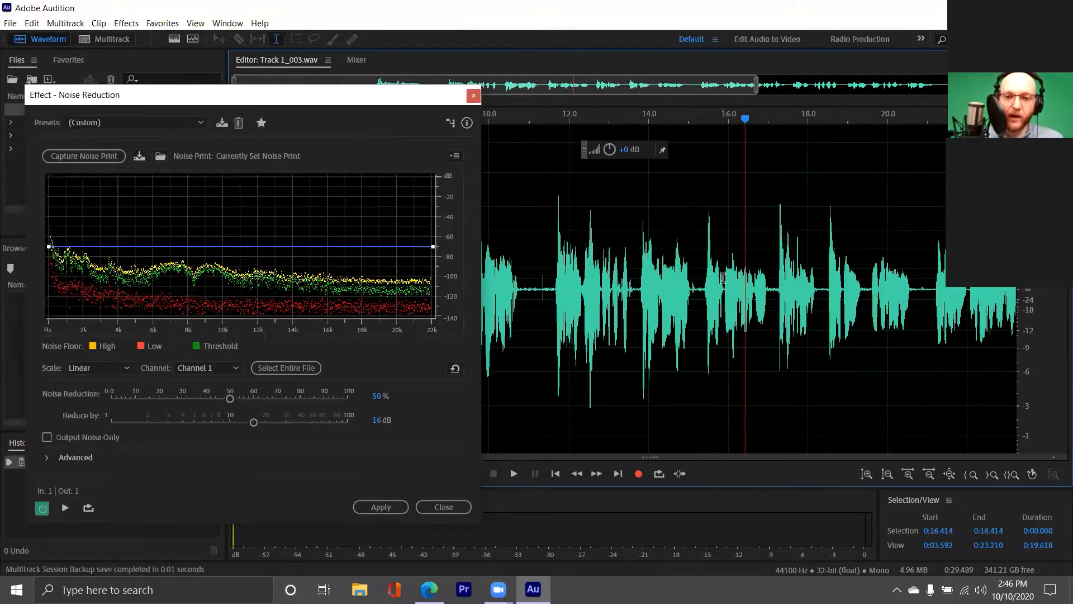
double_click(723, 278)
double_click(723, 278)
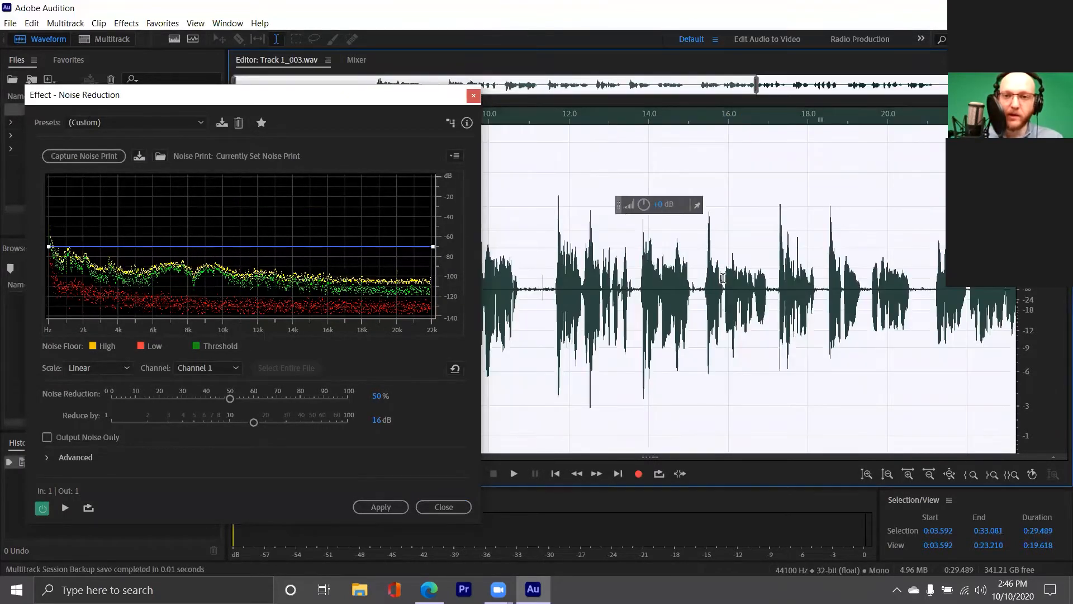
triple_click(684, 278)
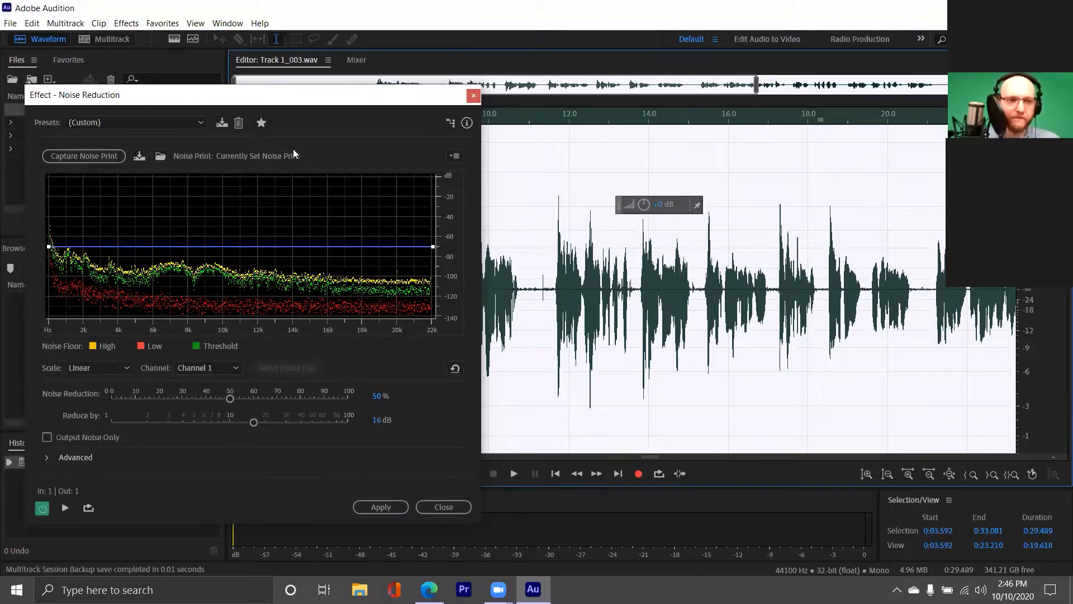
left_click_drag(295, 103, 304, 83)
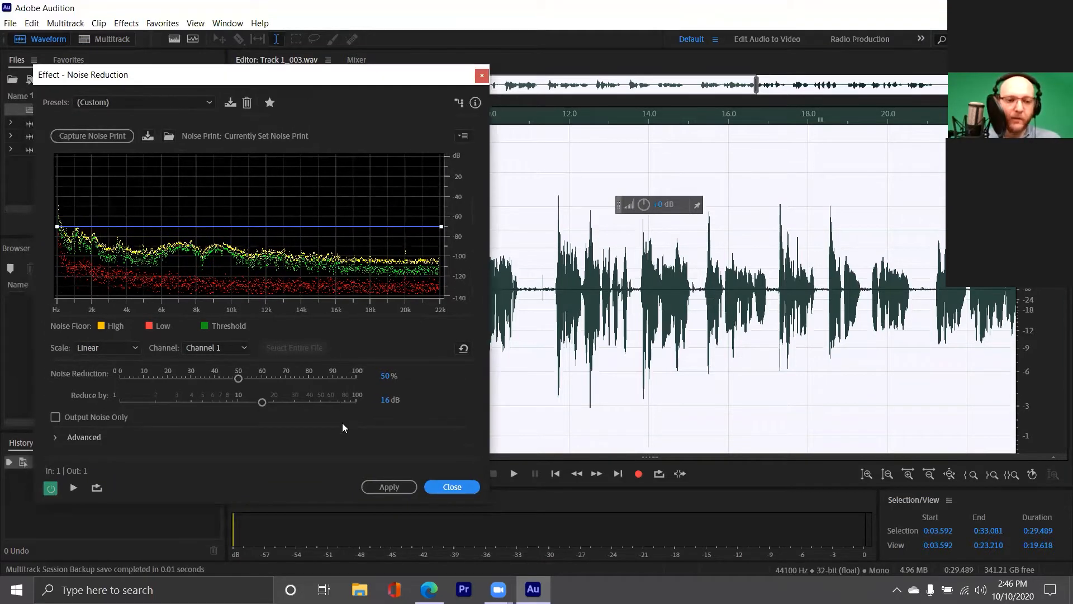
left_click(398, 484)
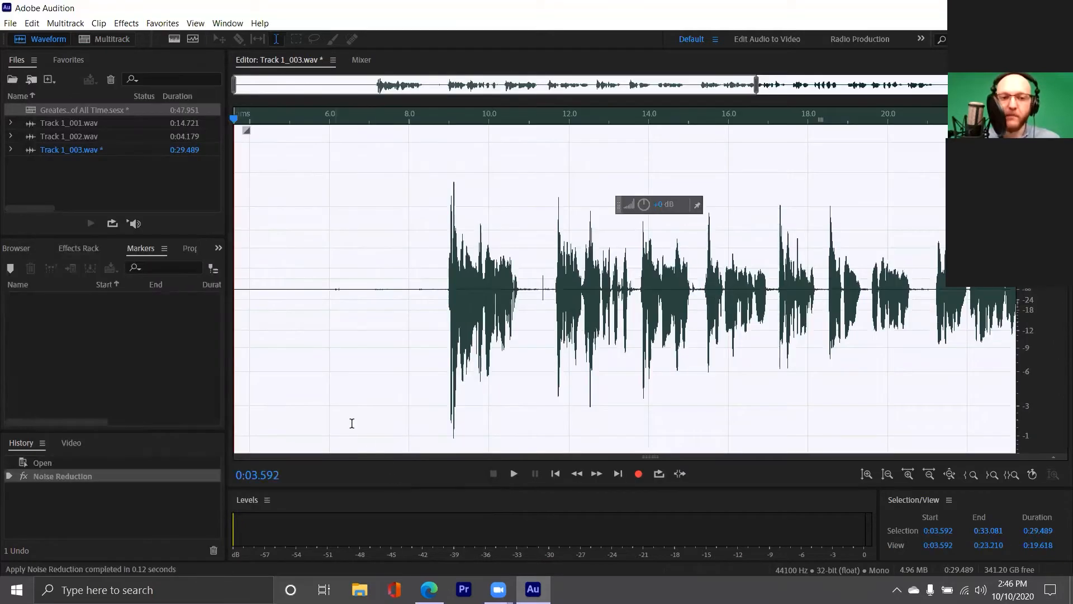
Play the pause from about 0:06.7 to 0:08.8 to confirm it is now near-silent
left_click(397, 296)
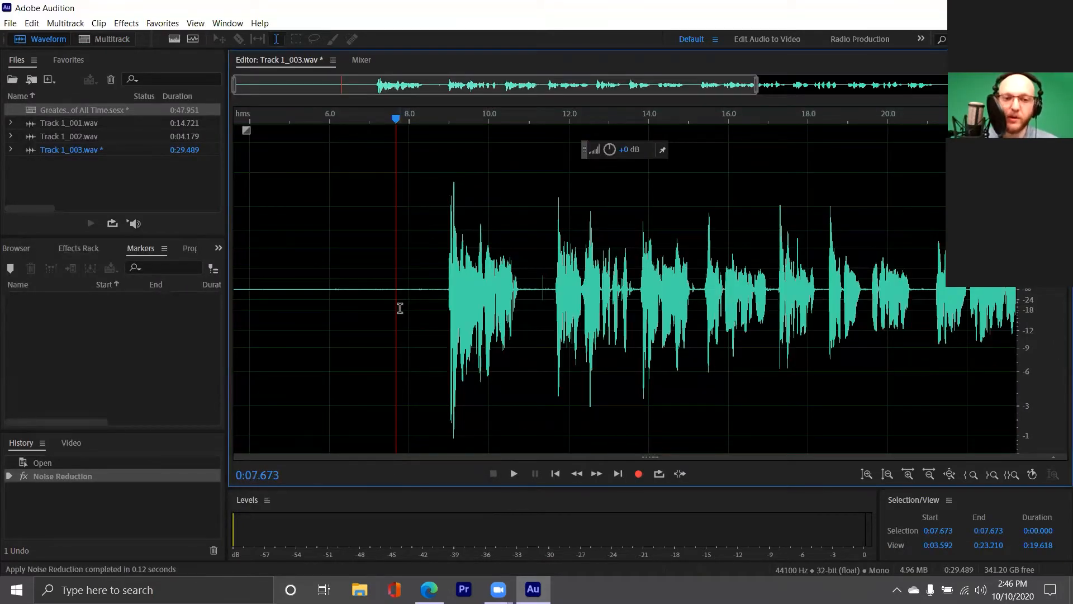
key("space")
key("space")
left_click_drag(378, 296, 437, 306)
key("space")
key("space")
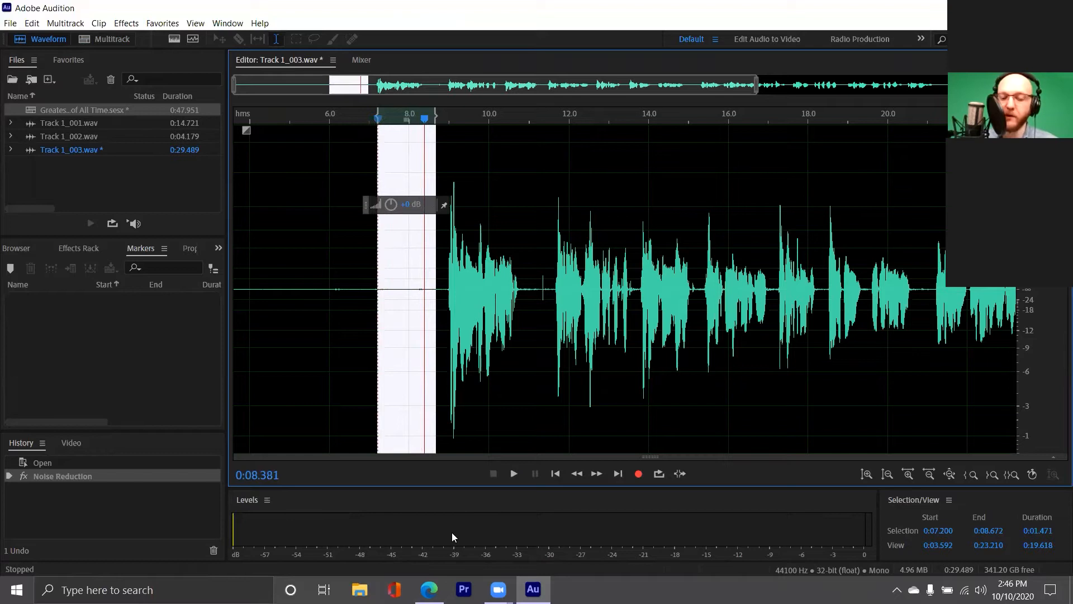
left_click_drag(360, 288, 442, 297)
key("space")
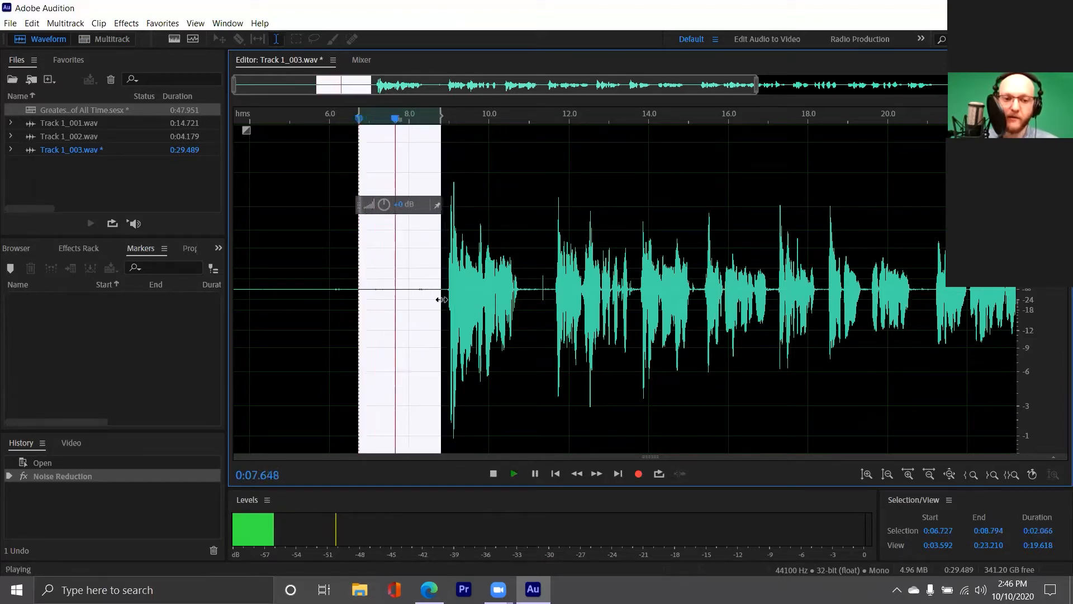
key("space")
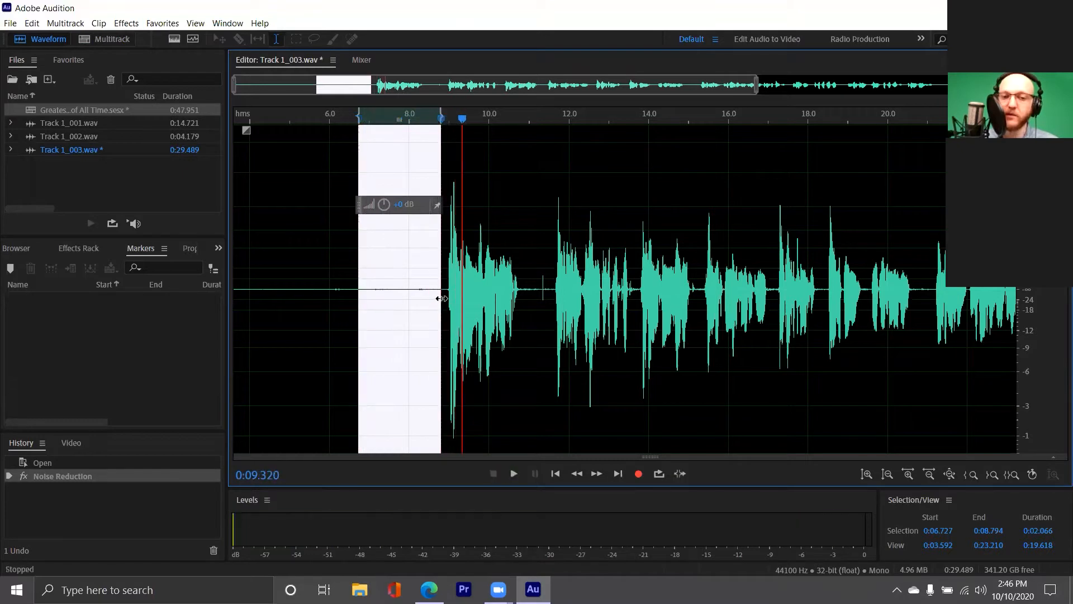
left_click(545, 290)
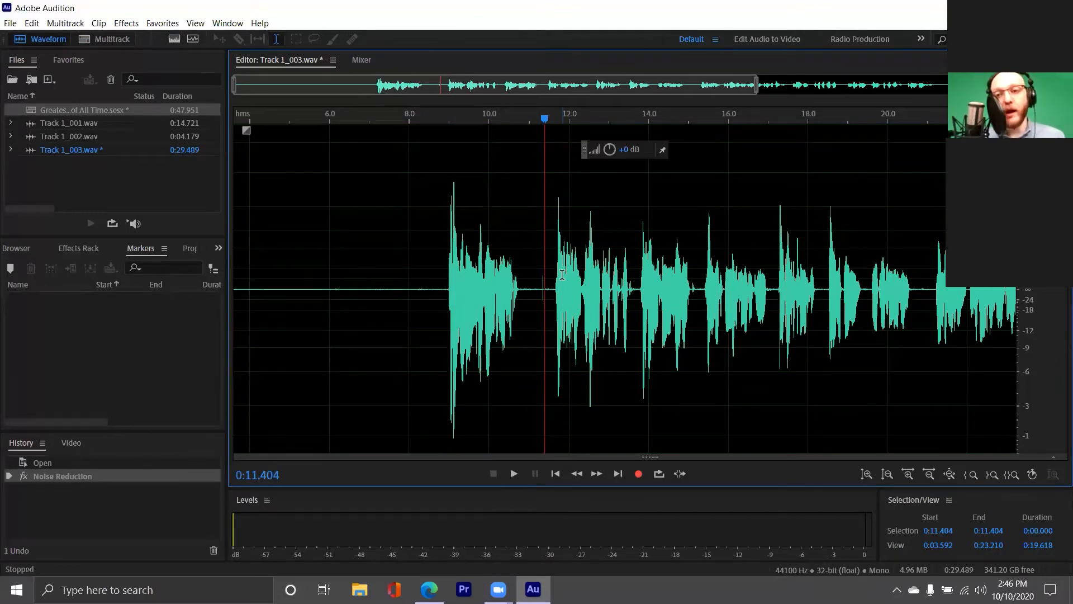
left_click(61, 113)
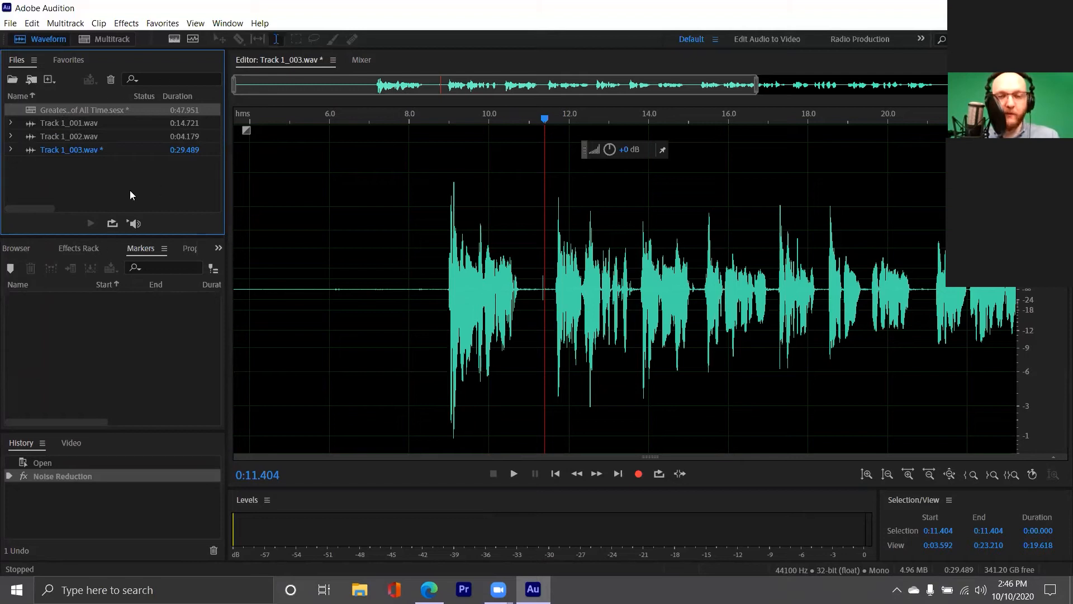
Open the Greatest Recording of All Time session, play Track 1, then reopen its clip's waveform
double_click(57, 109)
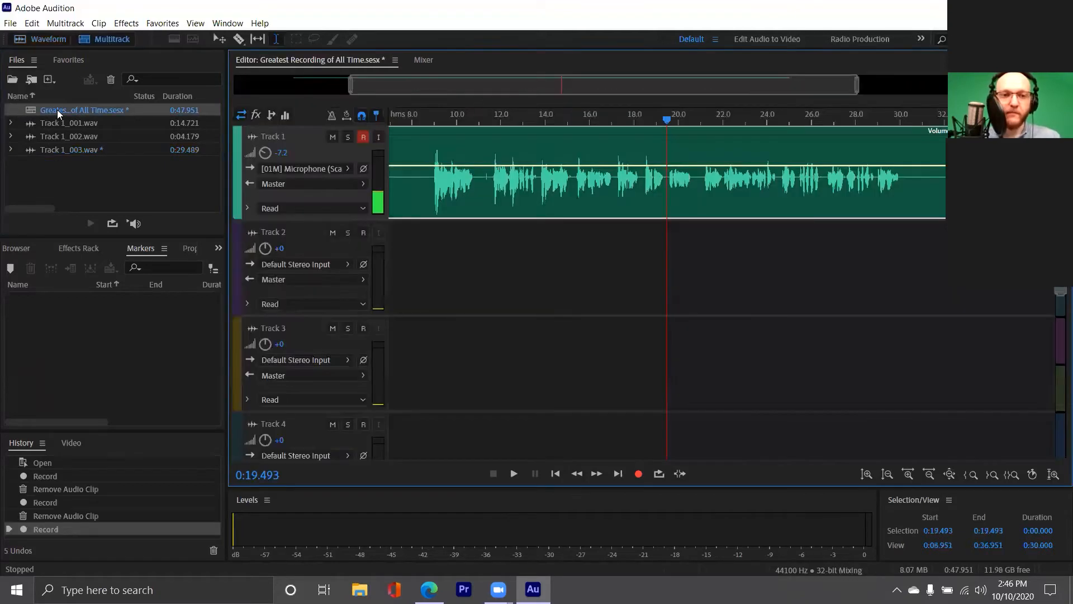
left_click(429, 193)
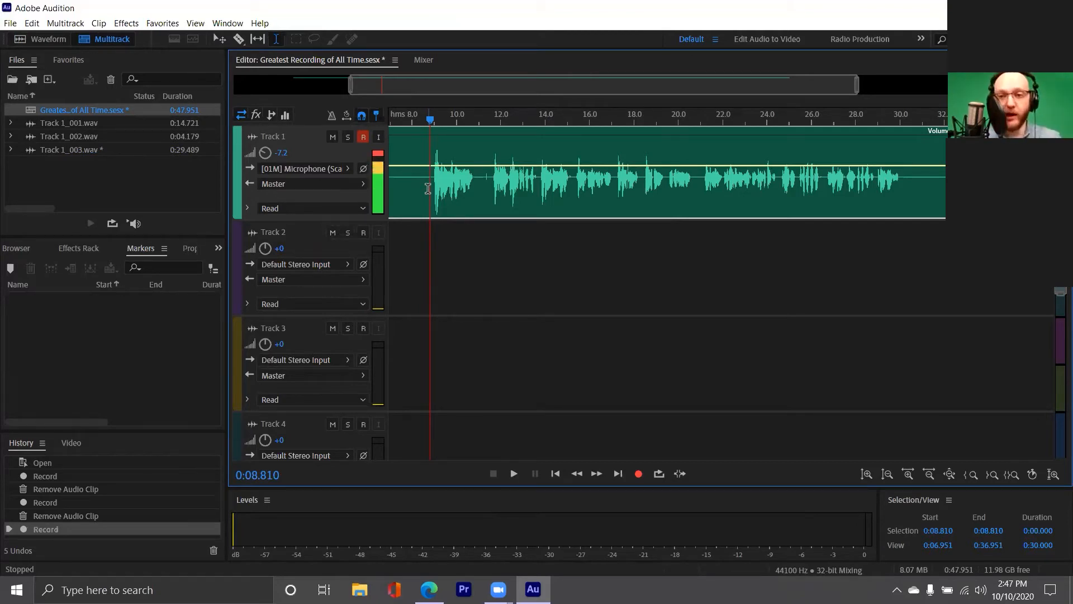
key("space")
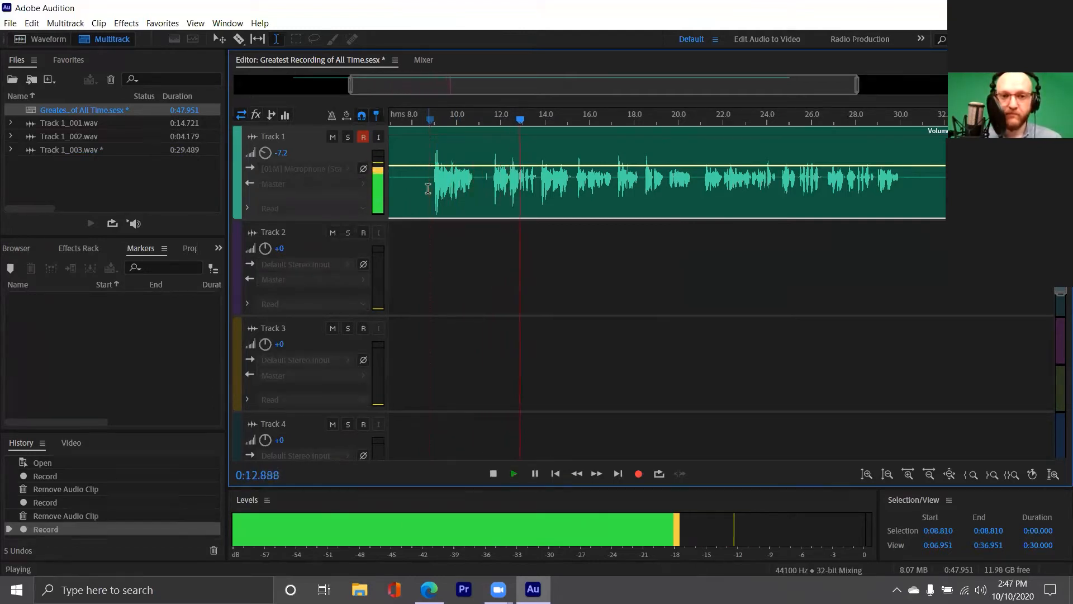
key("space")
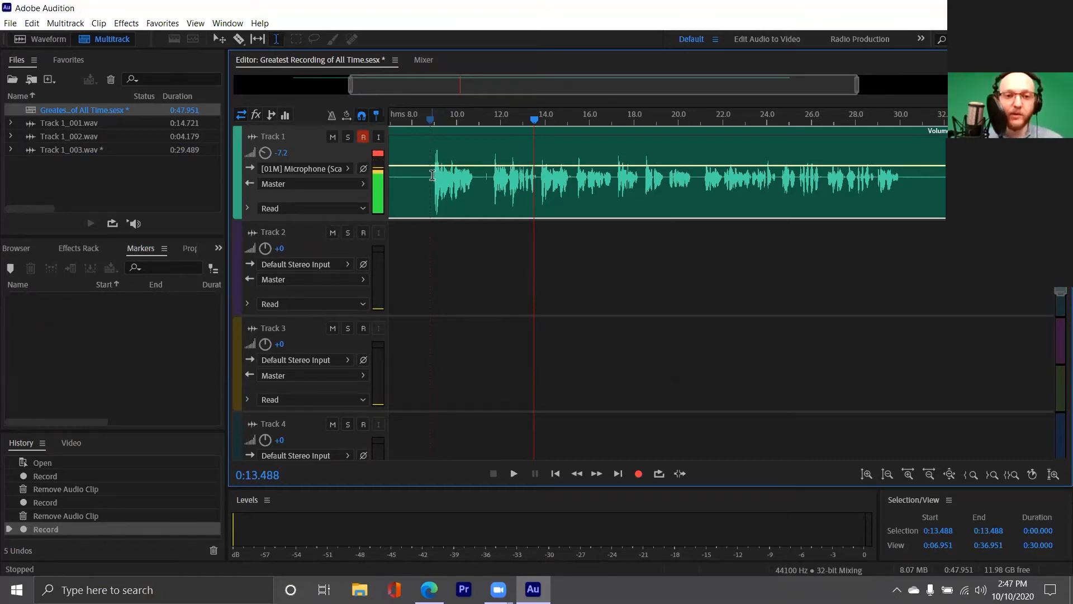
double_click(429, 176)
left_click_drag(259, 291, 289, 301)
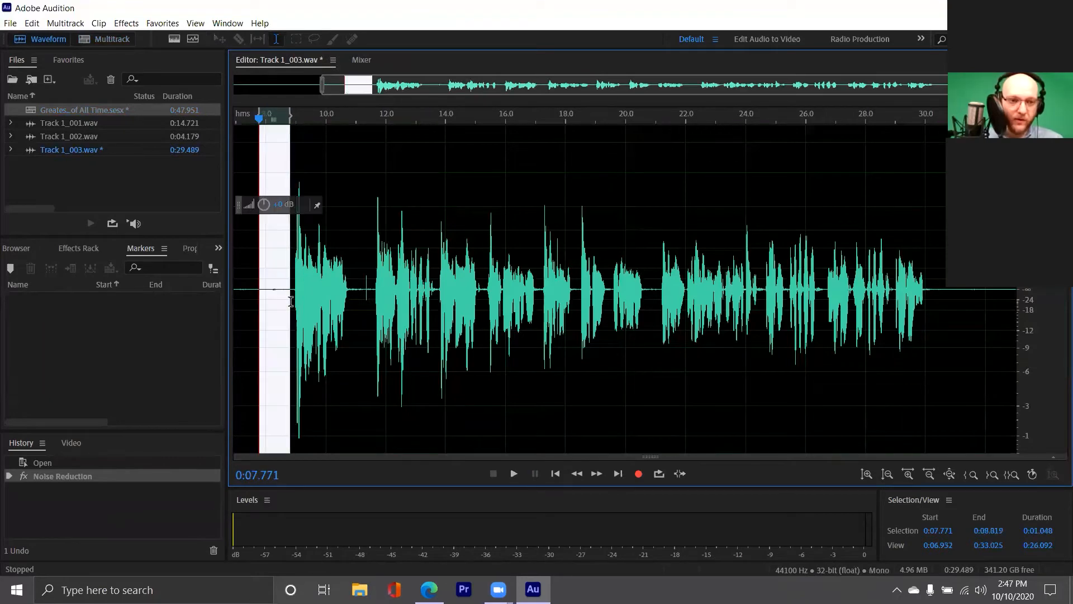
key("space")
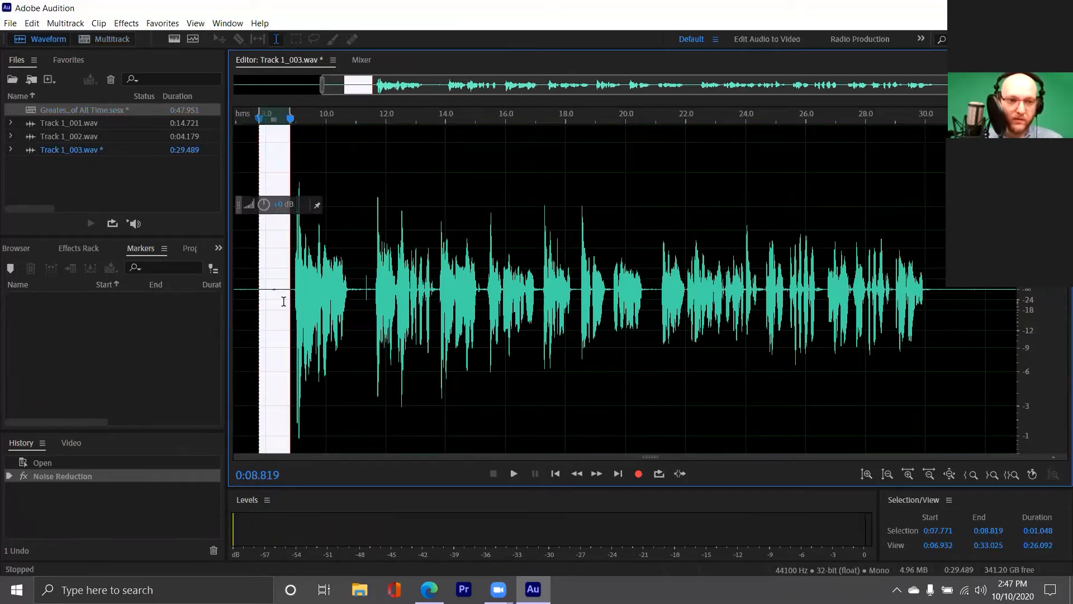
scroll(269, 302, "up", 4)
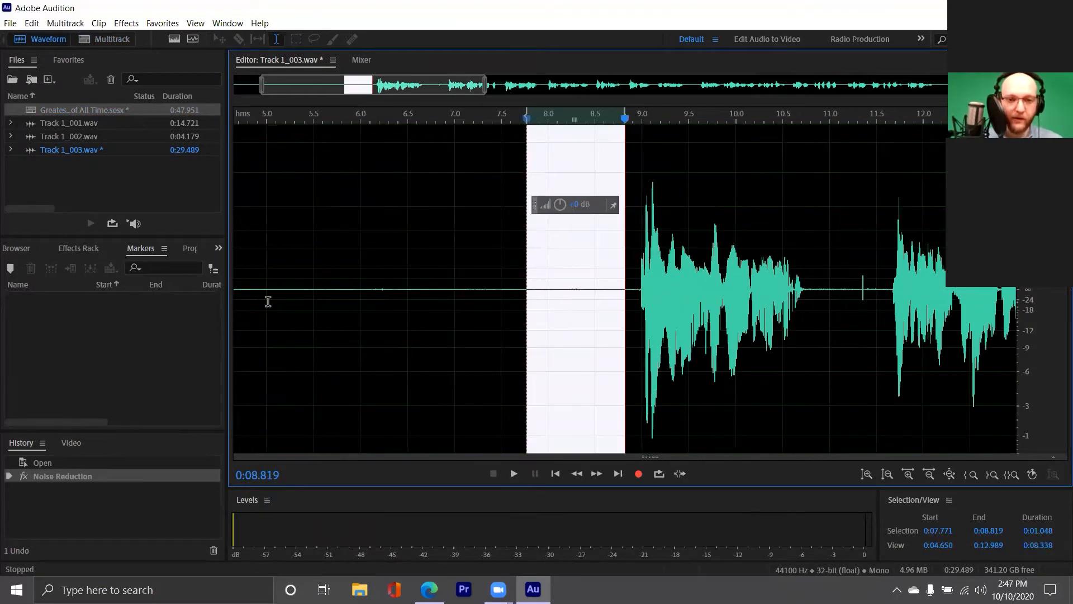
left_click_drag(501, 294, 563, 311)
key("space")
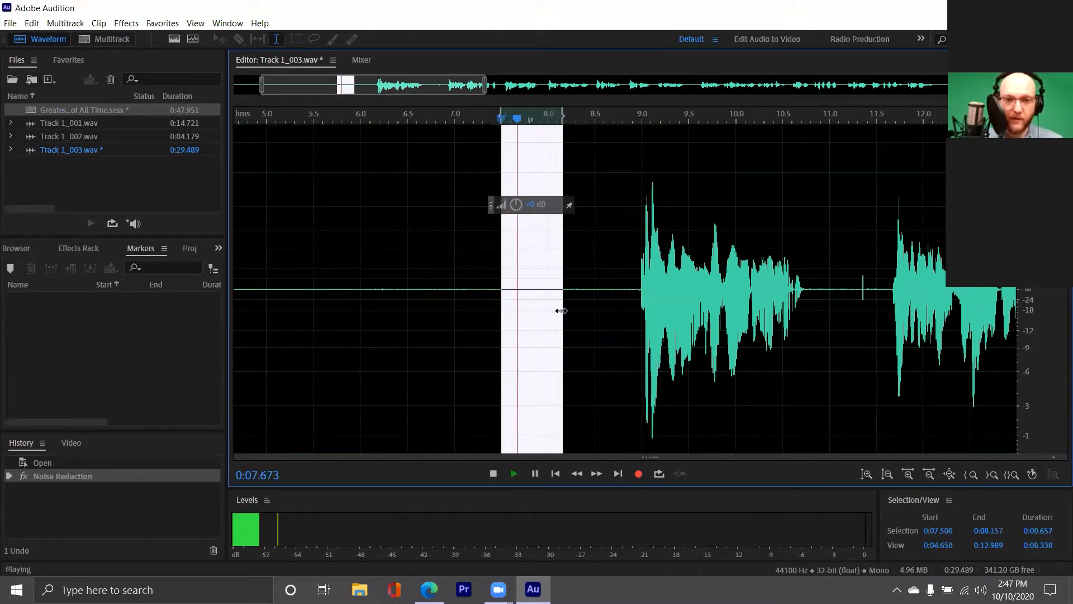
key("space")
key("space")
left_click_drag(250, 291, 369, 316)
key("space")
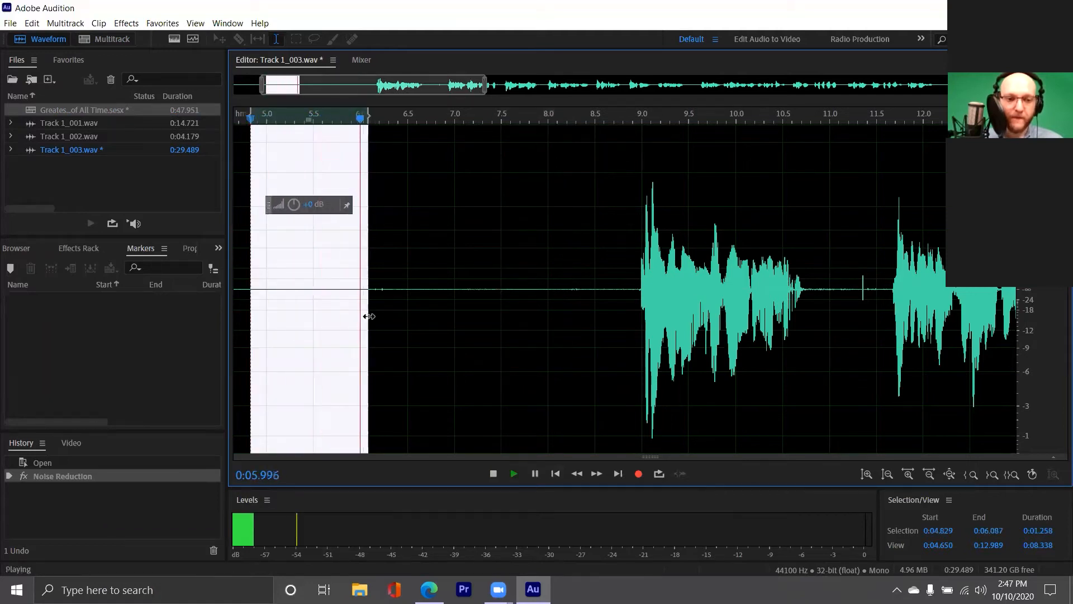
key("space")
key("space")
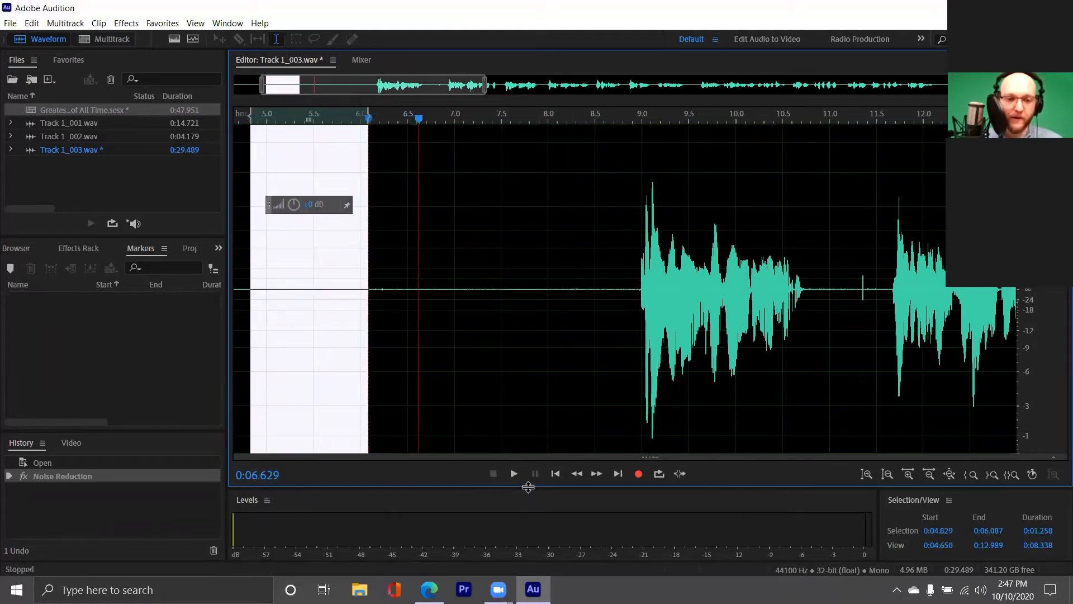
left_click(554, 474)
key("space")
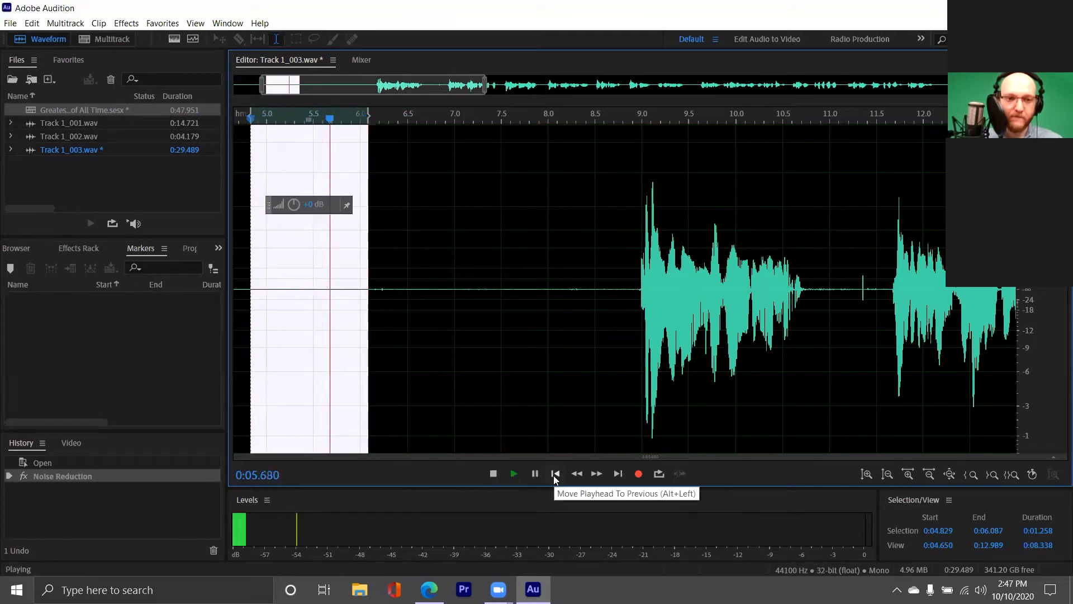
left_click(555, 475)
key("space")
key("space")
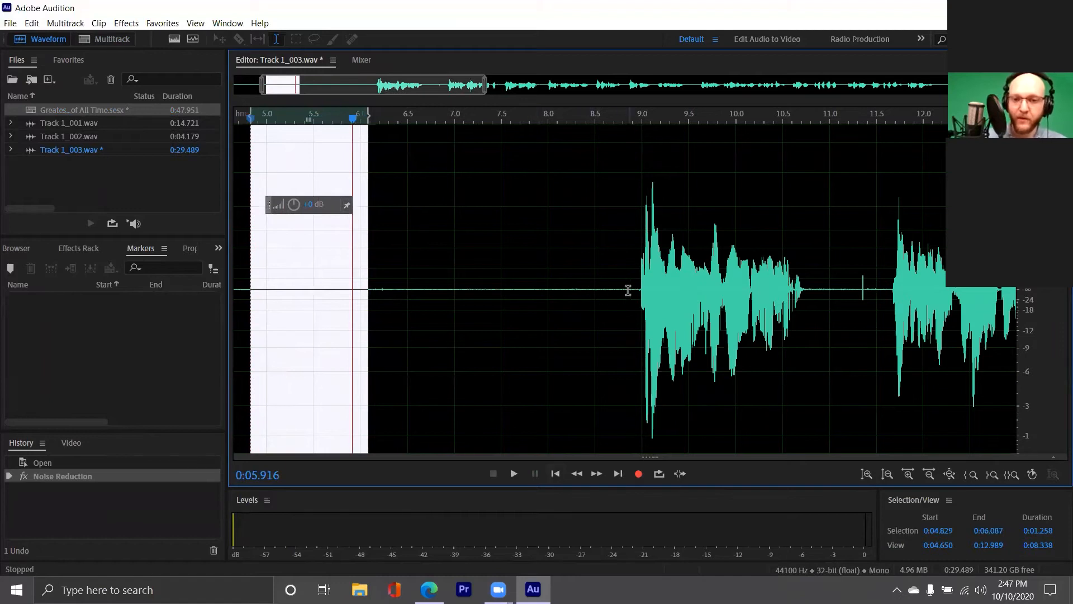
scroll(641, 286, "down", 3)
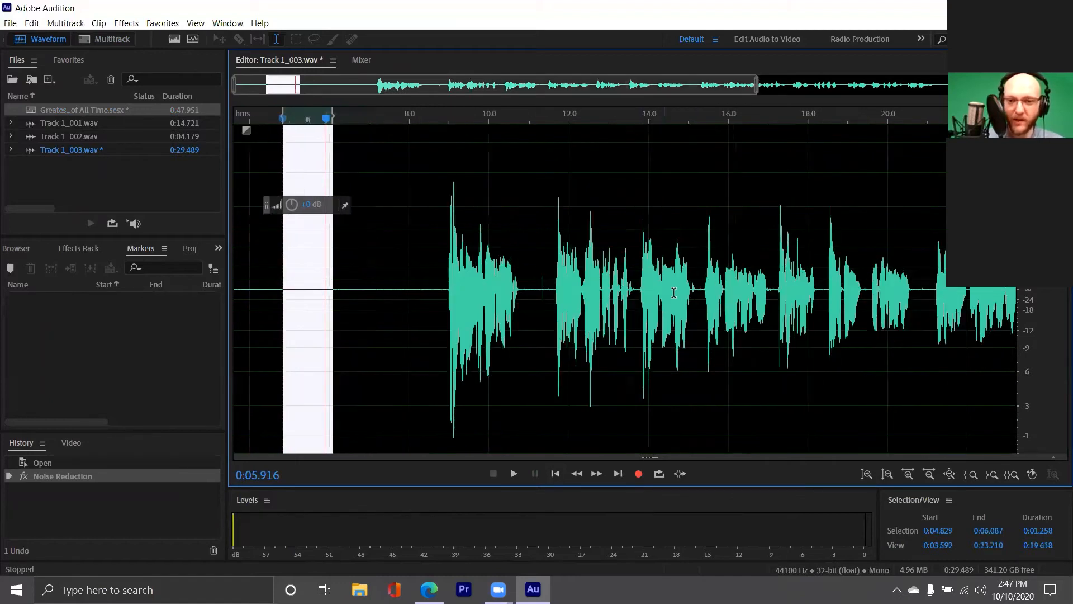
scroll(629, 296, "up", 7)
left_click(639, 295)
key("space")
key("space")
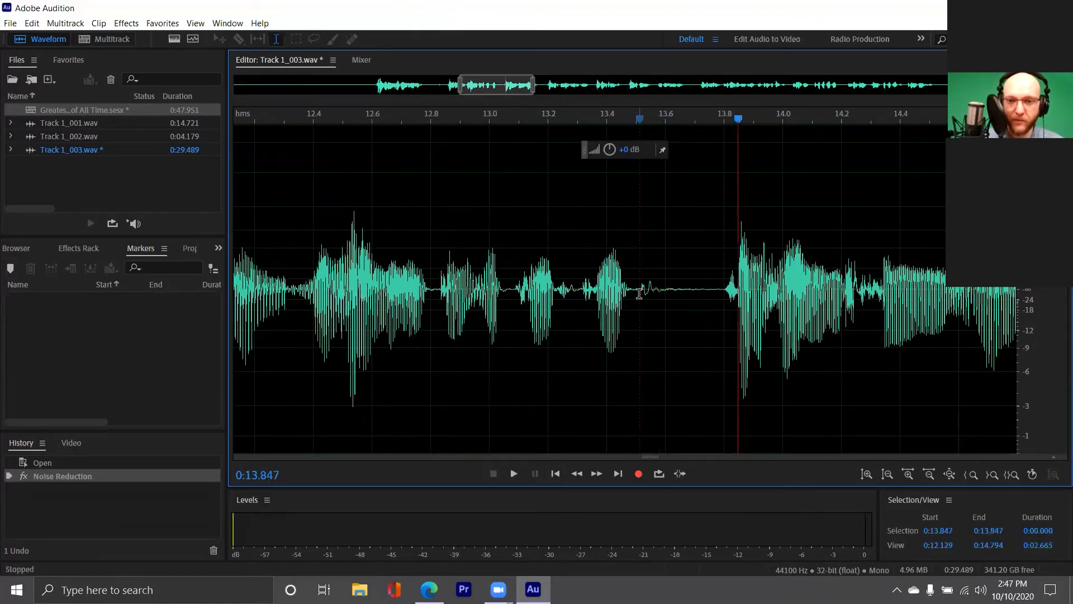
scroll(624, 289, "down", 7)
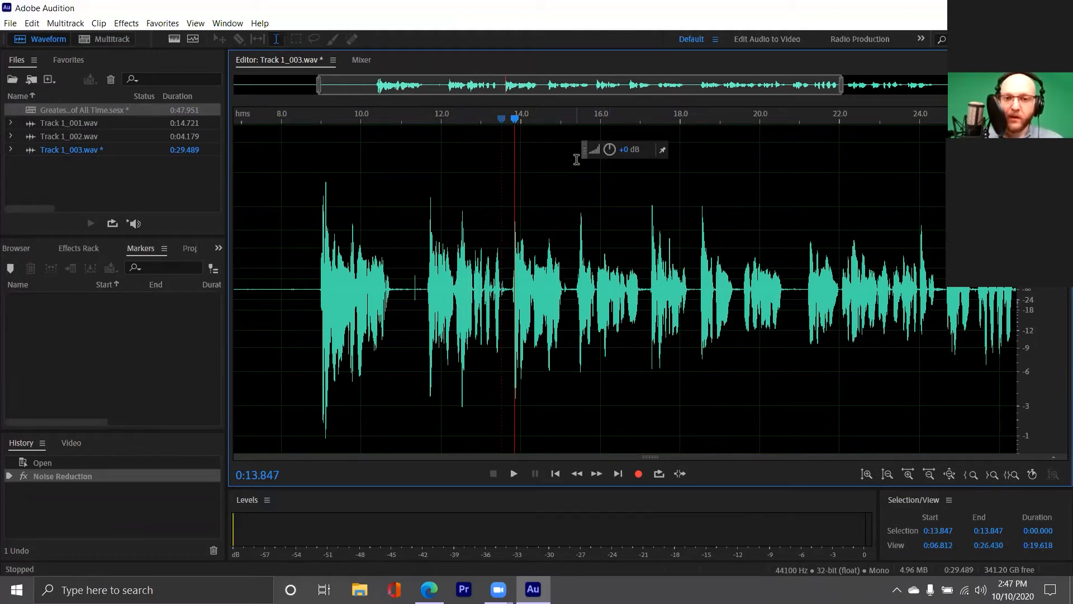
mouse_move(584, 153)
left_mouse_down()
mouse_move(566, 172)
mouse_move(585, 168)
mouse_move(575, 161)
left_mouse_up()
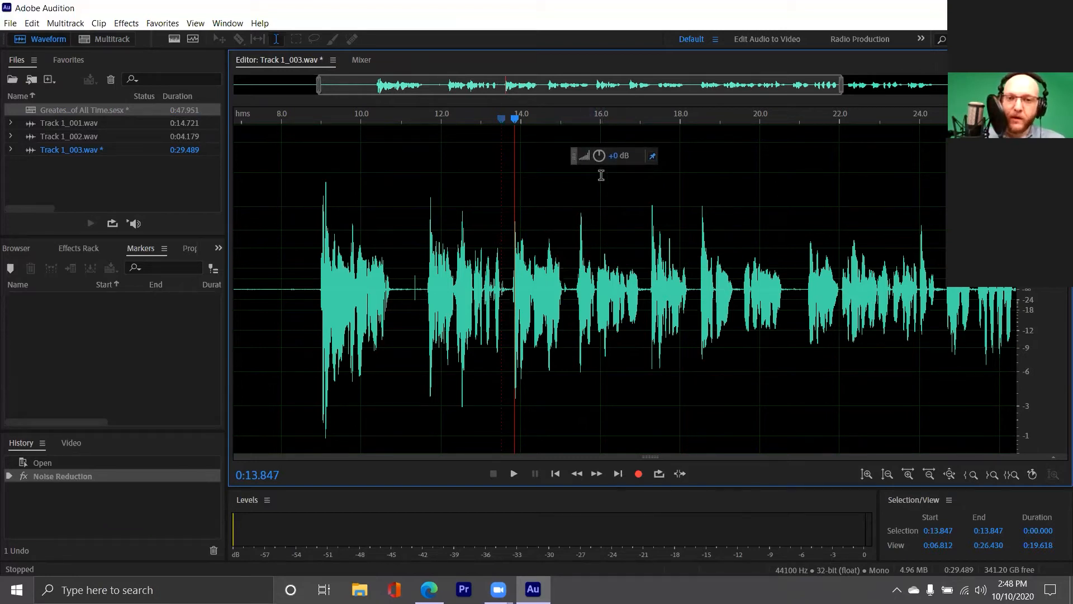
Lower the whole clip's level by 1.5 dB, then return to the multitrack session
key("ctrl+a")
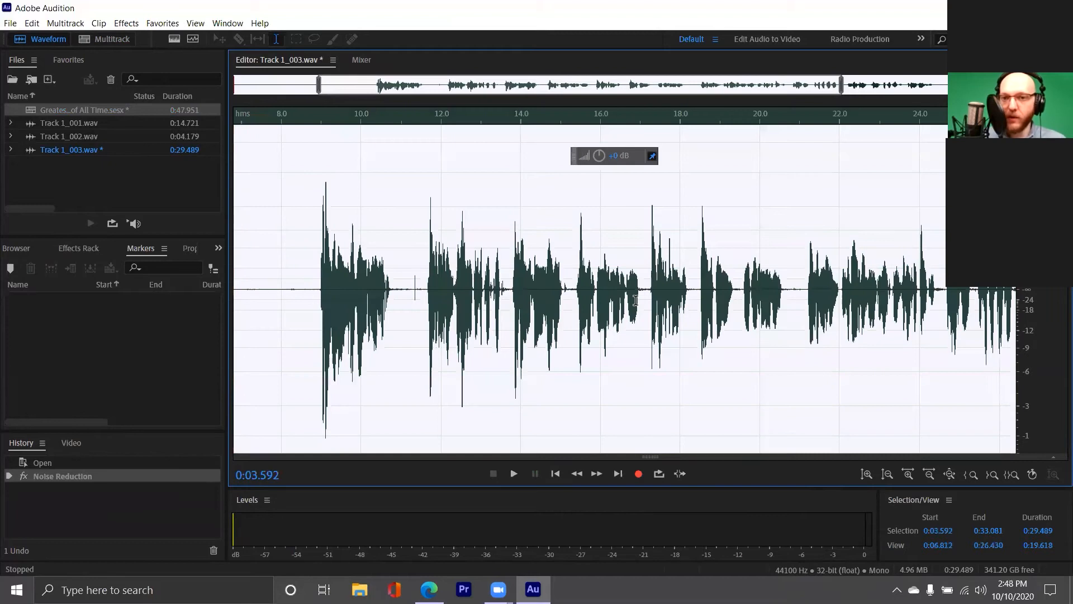
mouse_move(597, 163)
left_mouse_down()
mouse_move(613, 164)
mouse_move(601, 163)
left_mouse_up()
key("ctrl+z")
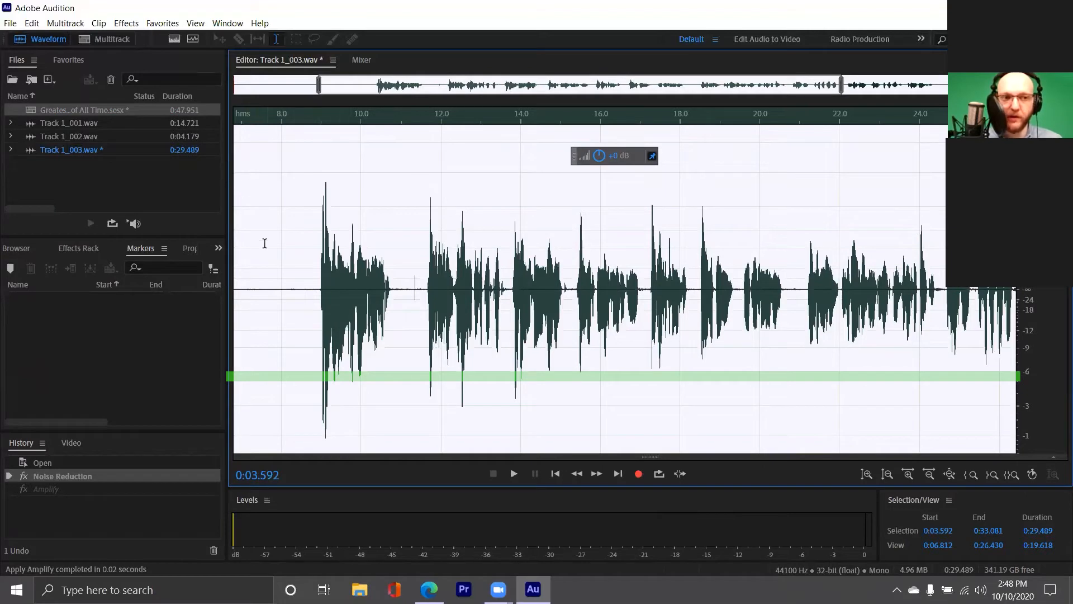
left_click(314, 284)
triple_click(515, 292)
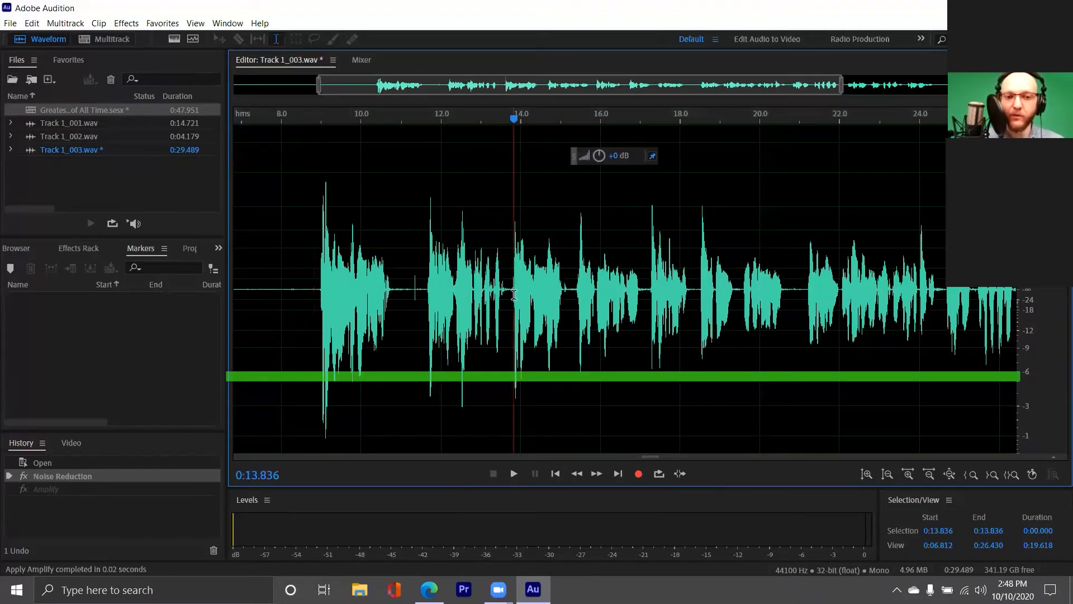
left_click_drag(599, 155, 584, 156)
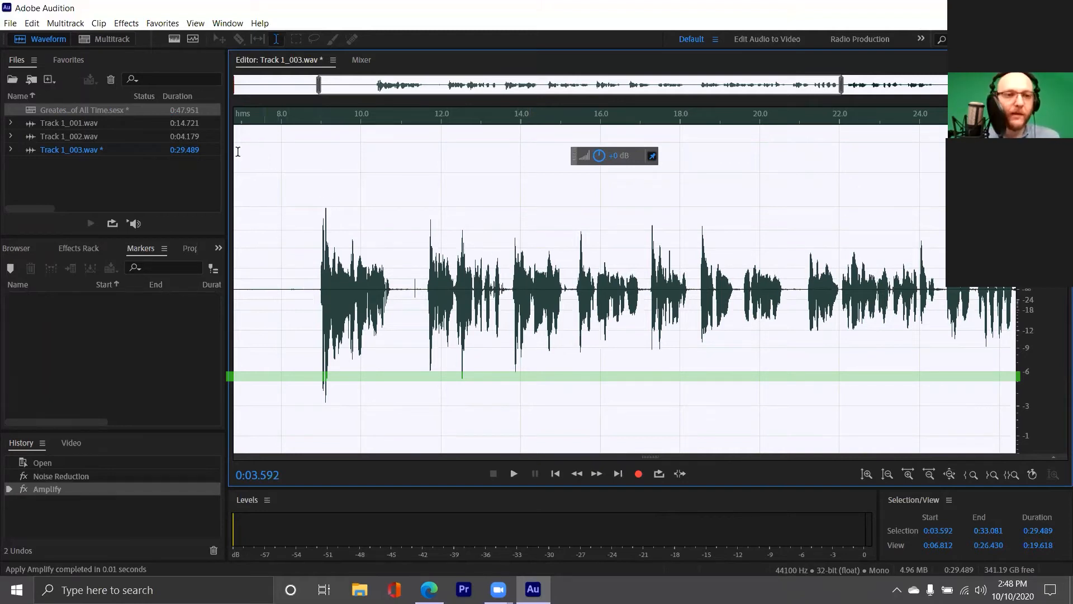
double_click(71, 110)
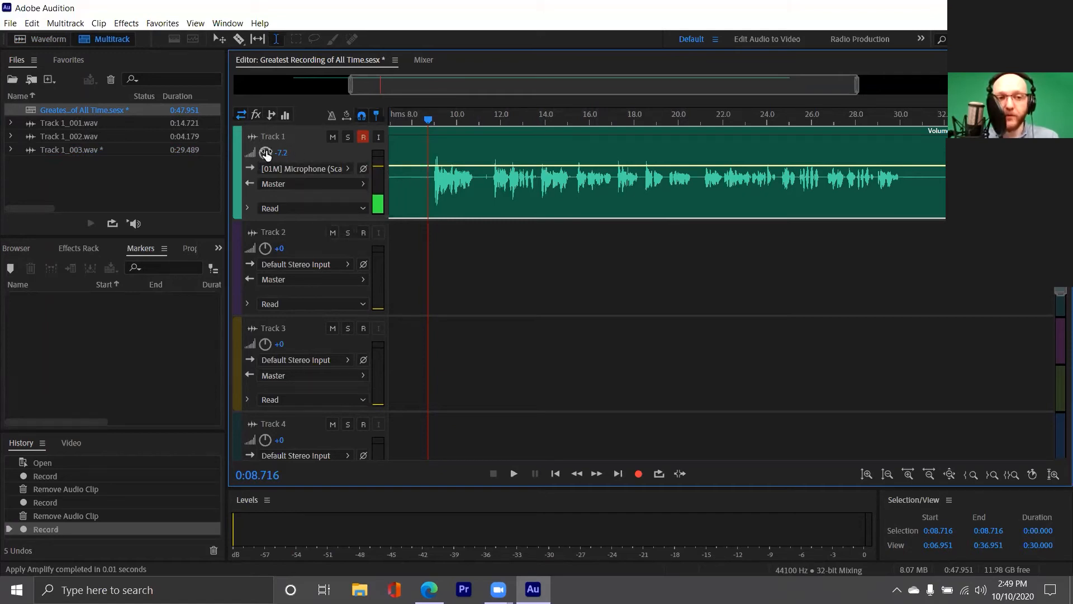
Raise Track 1's volume from -7.2 to 0 dB and place the playhead before the speech
left_click_drag(266, 156, 303, 157)
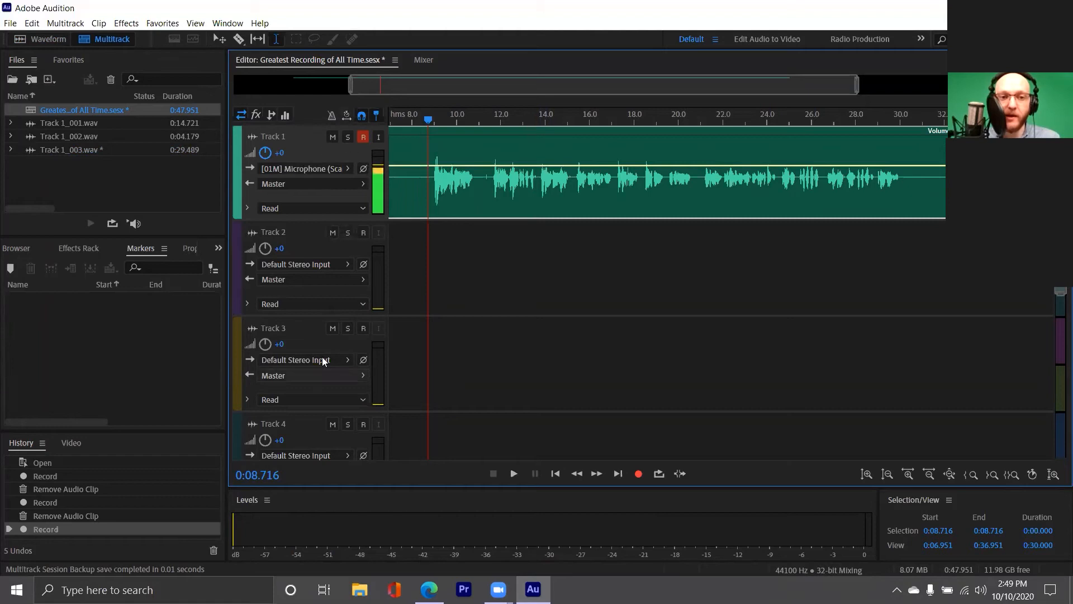
left_click(430, 192)
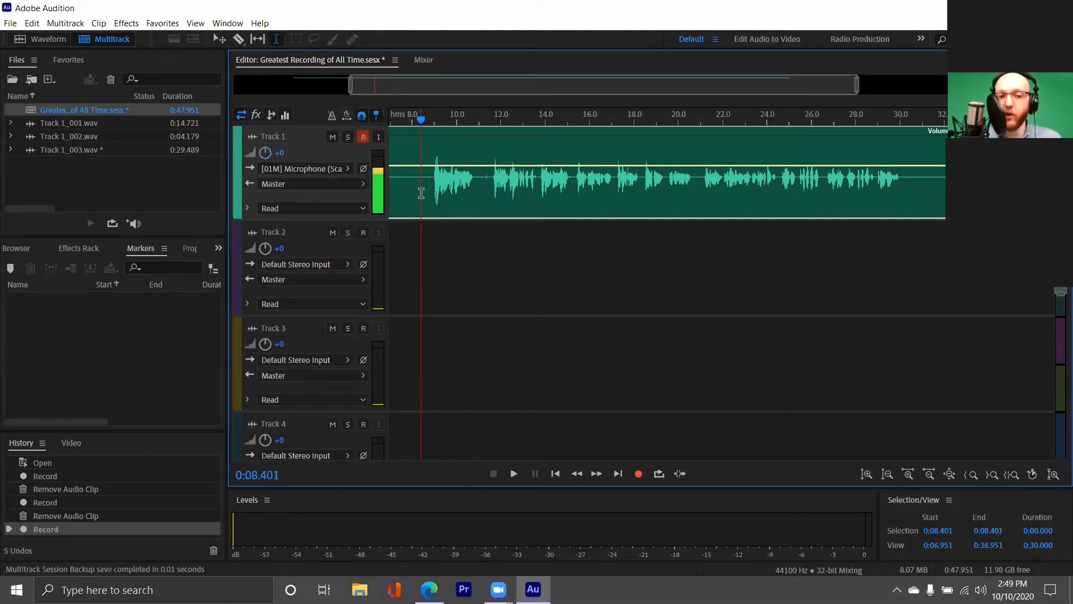
key("space")
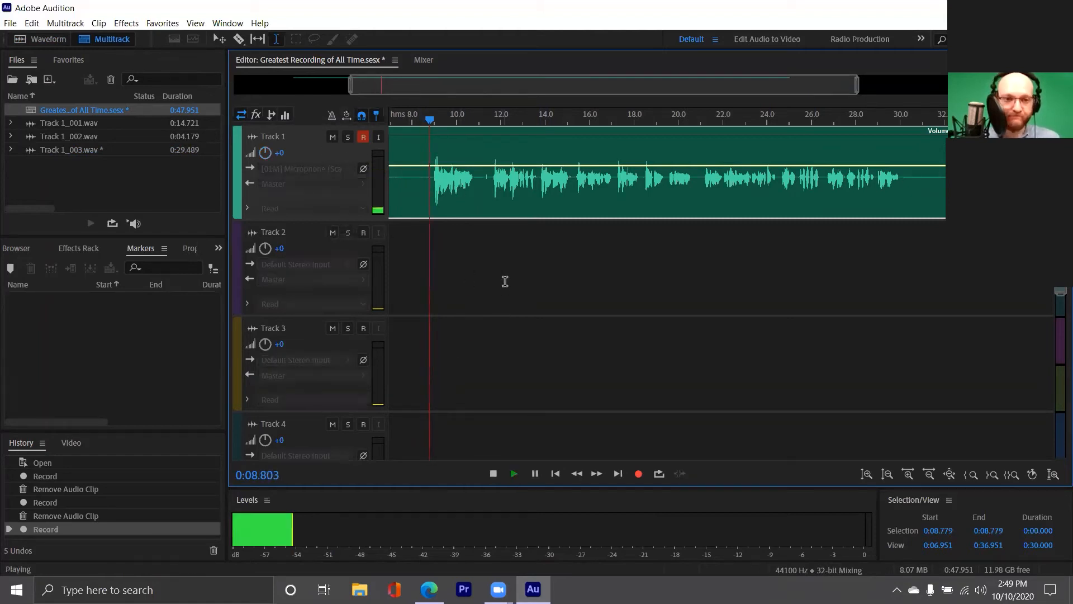
key("space")
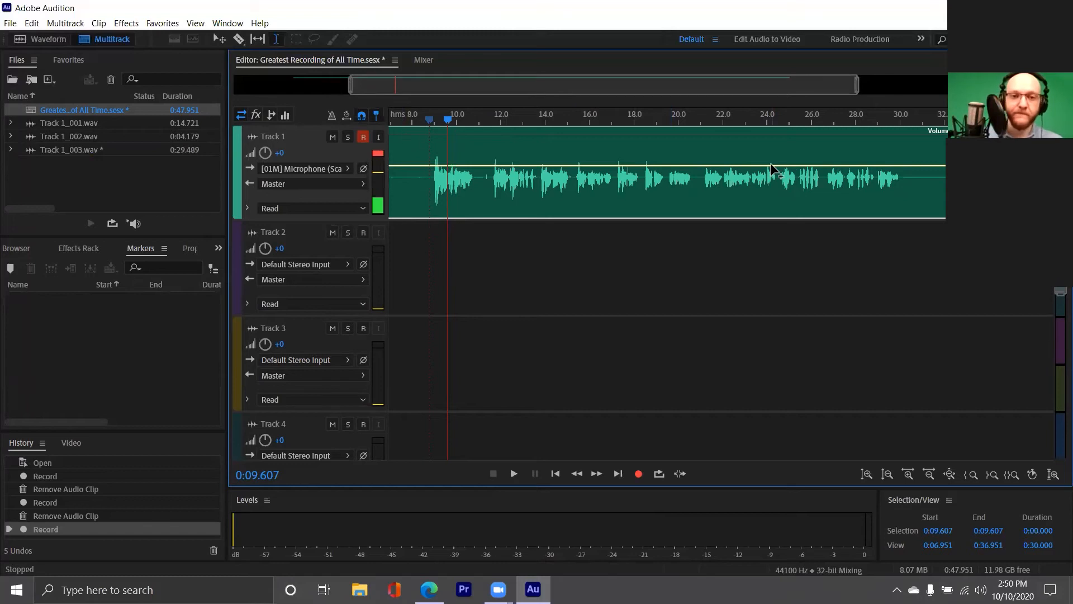
Play Track 1 around 11 seconds to locate the pause between words
left_click(477, 181)
left_click(483, 181)
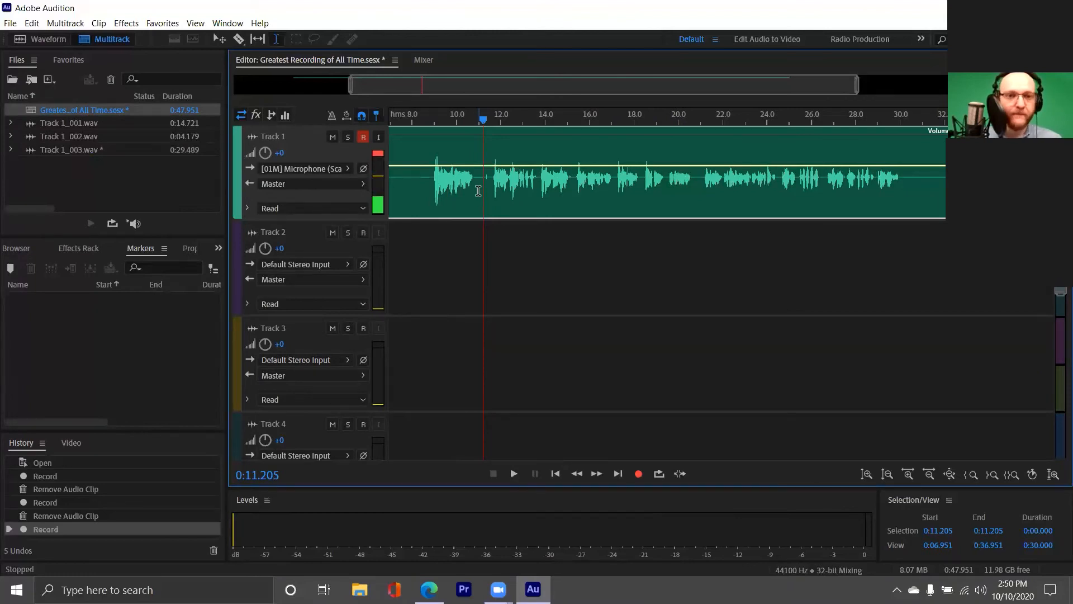
left_click(480, 188)
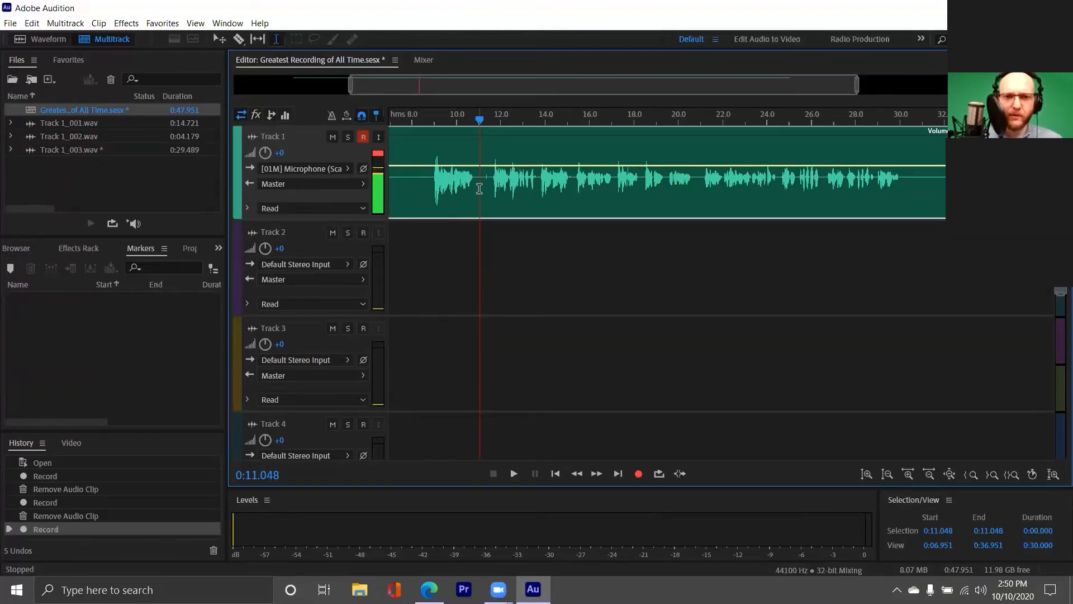
key("space")
key("space")
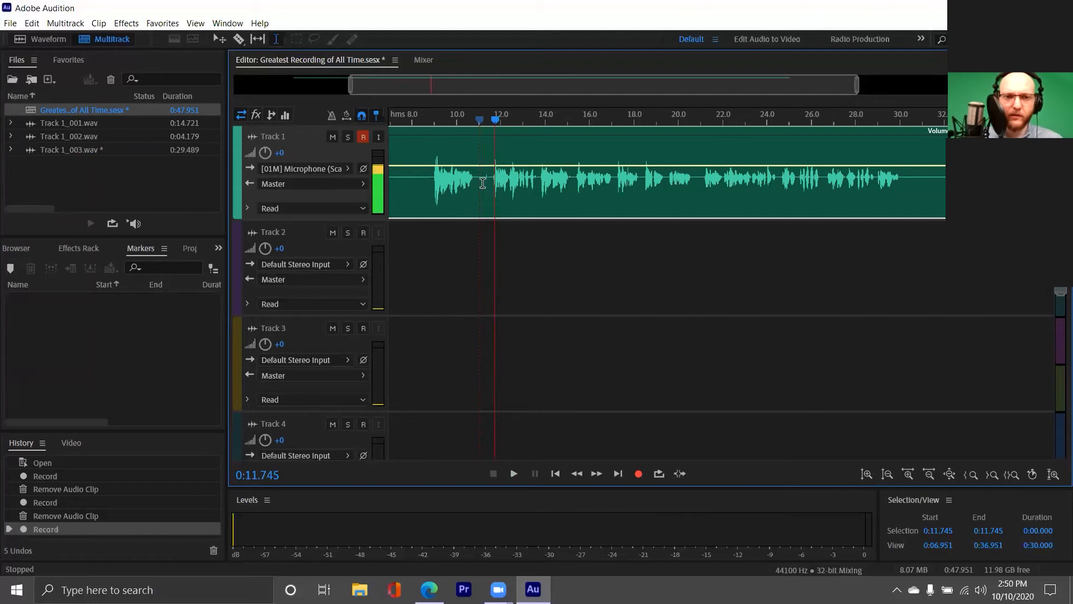
scroll(483, 184, "up", 5)
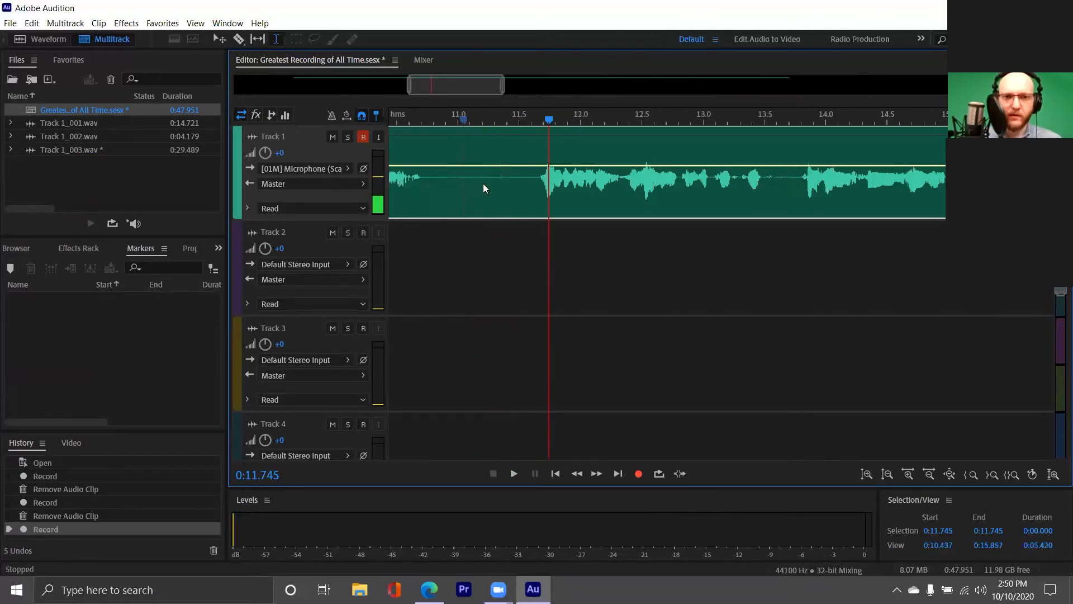
left_click(499, 176)
key("space")
key("space")
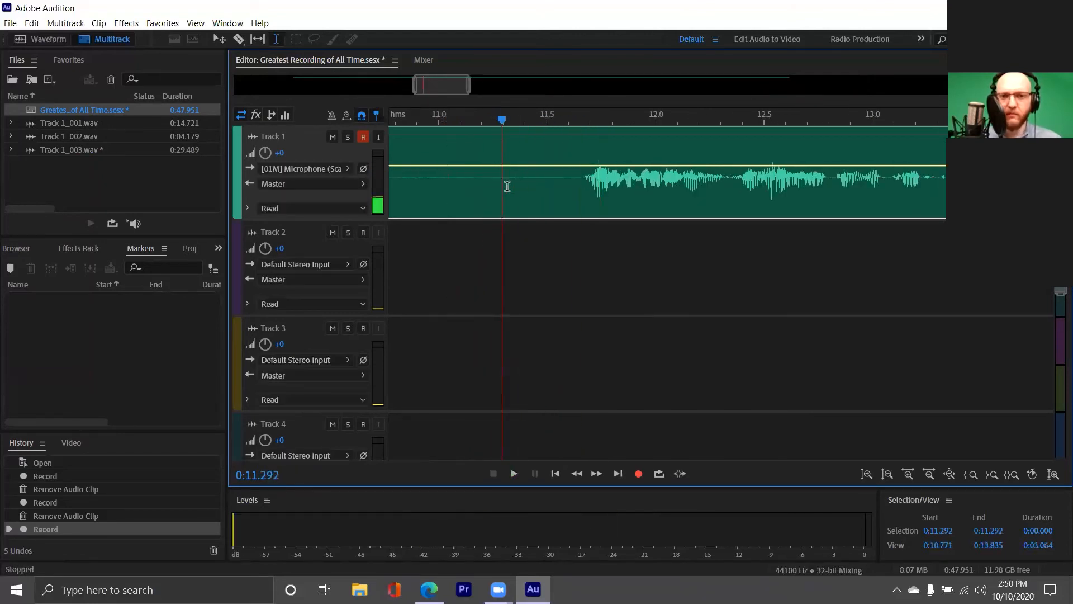
left_click_drag(502, 185, 536, 191)
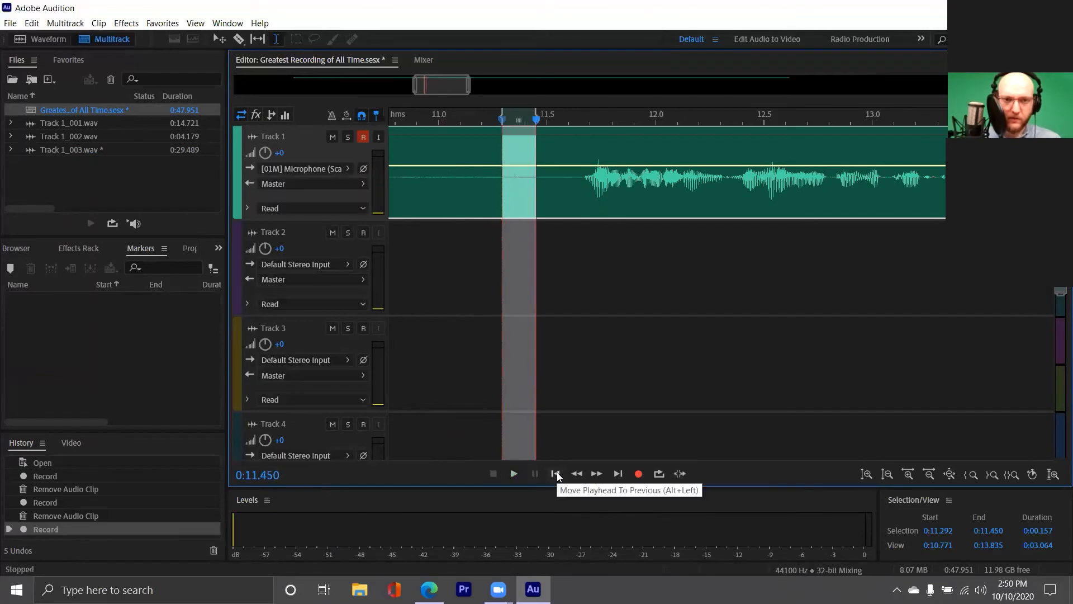
key("space")
key("space")
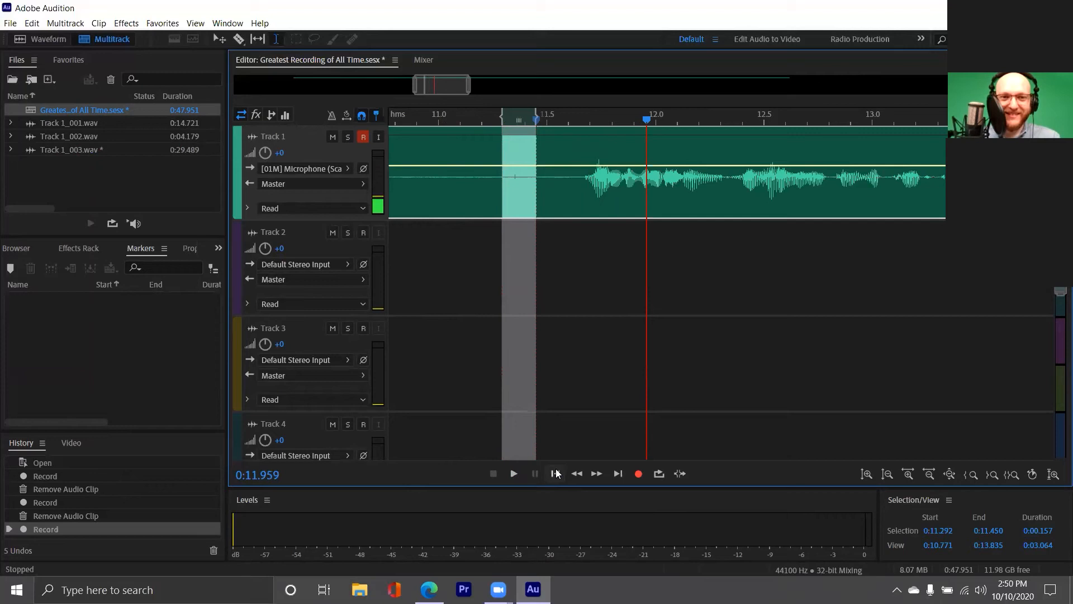
left_click(511, 177)
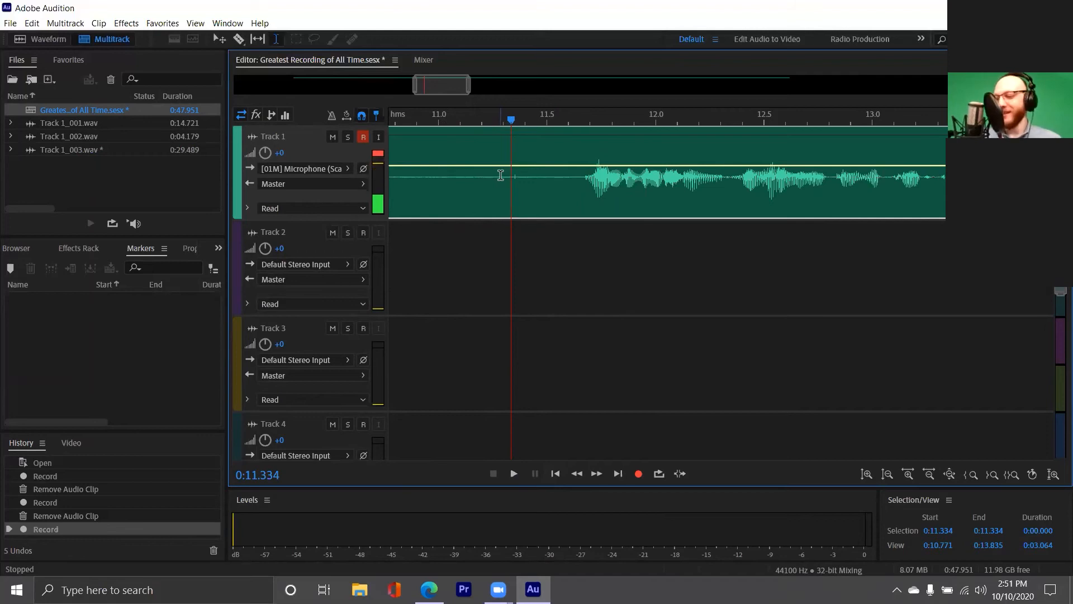
Select 0:11.209 to 0:11.537 on Track 1 and delete it, leaving a gap
left_click_drag(485, 179, 566, 198)
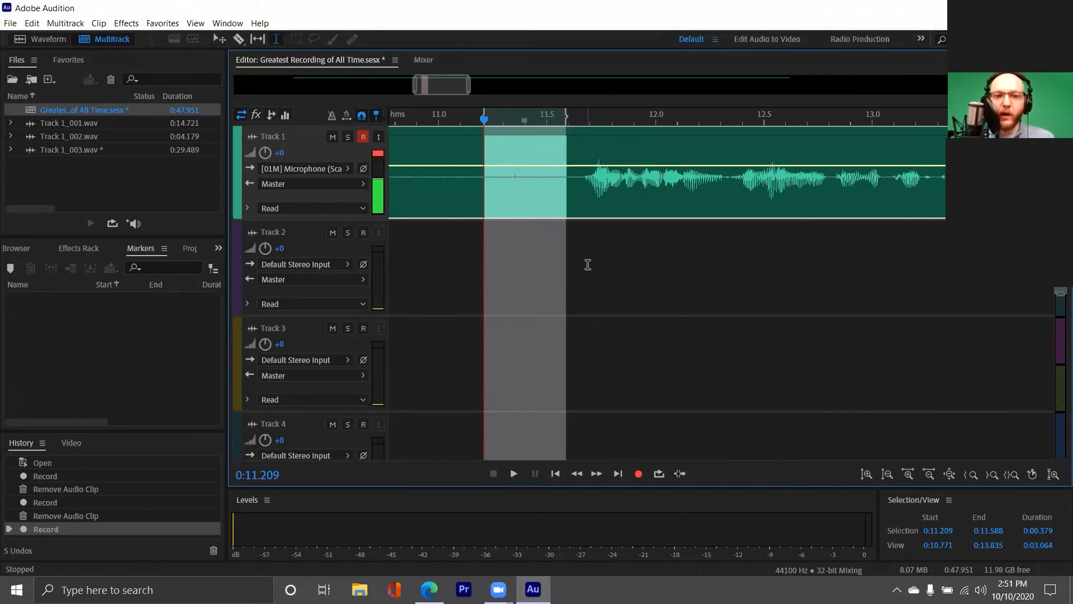
left_click(546, 250)
left_click_drag(555, 192, 484, 205)
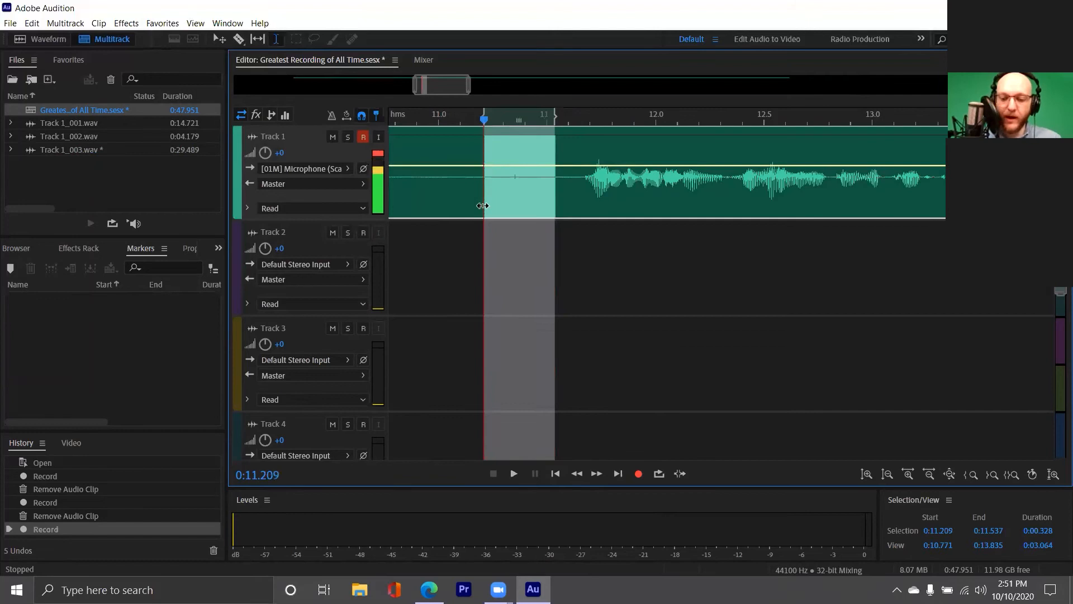
key("Delete")
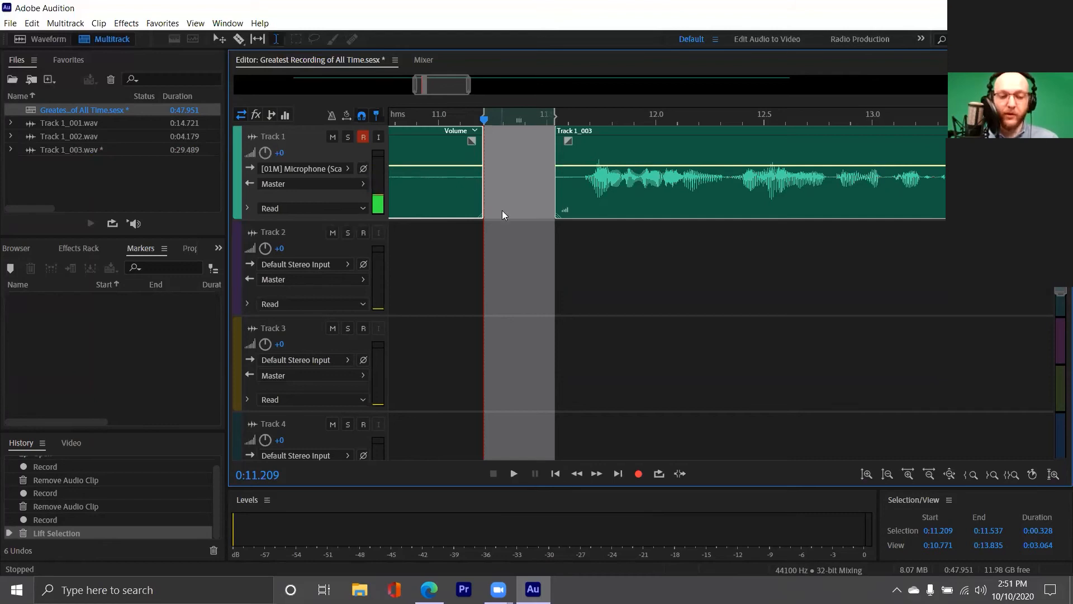
Undo the lift and ripple-delete the 0:11.209–0:11.537 time selection in all tracks
key("ctrl+z")
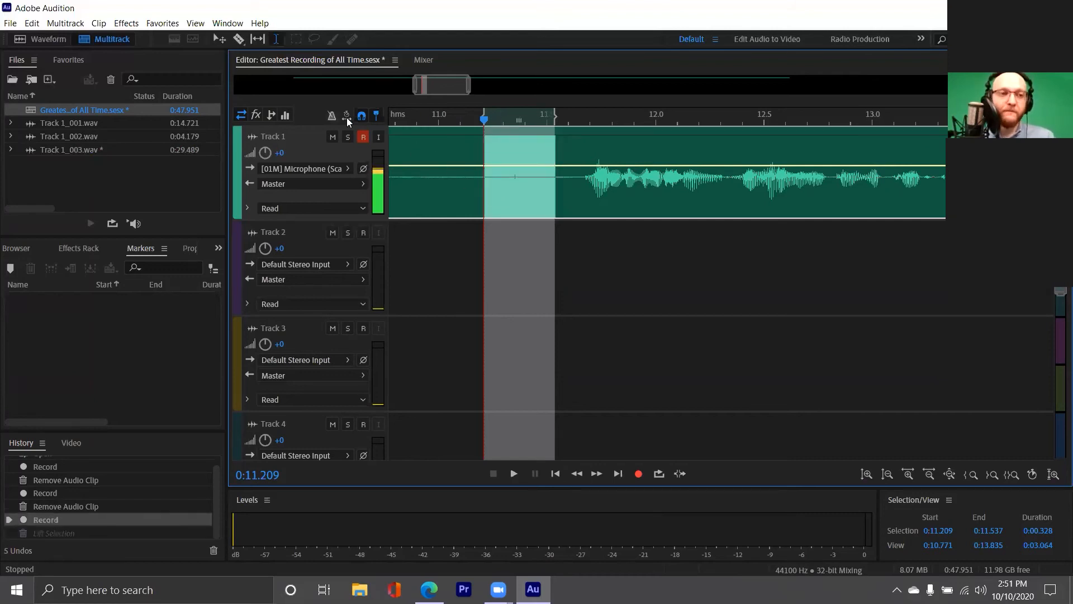
left_click(31, 24)
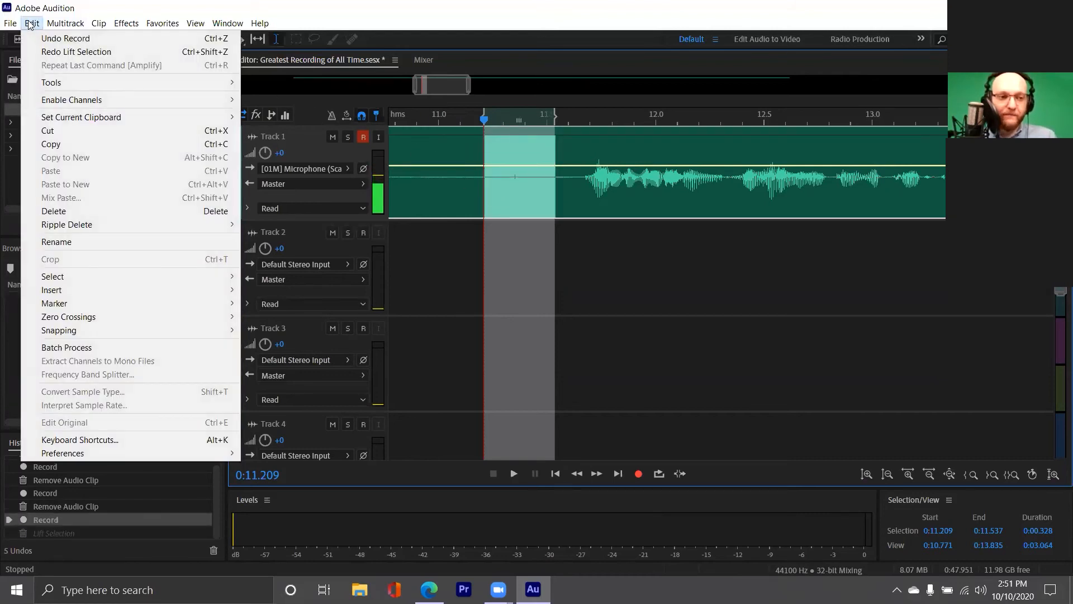
mouse_move(76, 226)
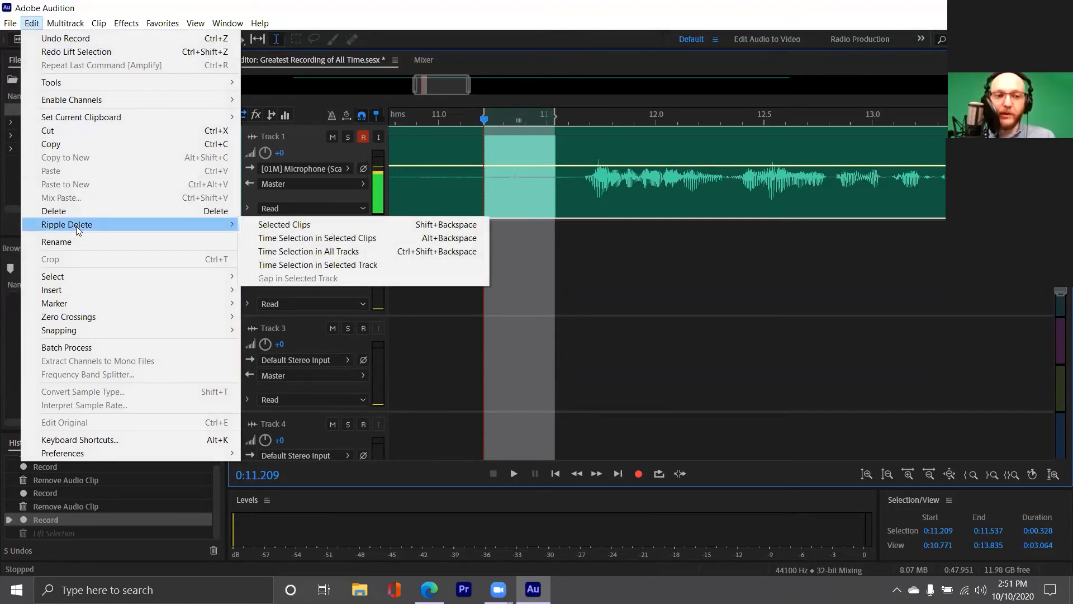
left_click(371, 253)
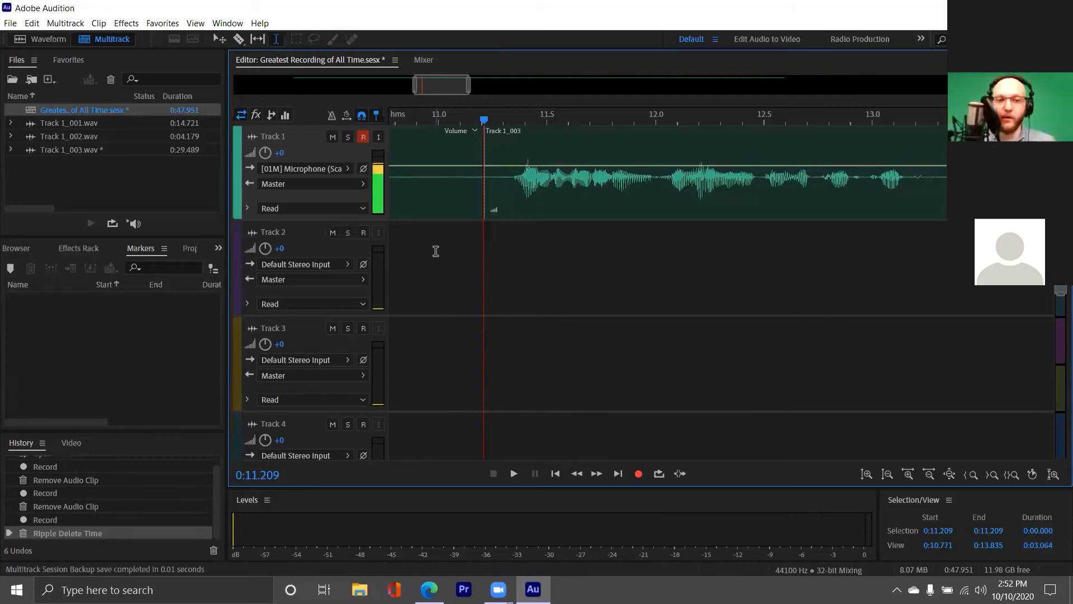
left_click(437, 182)
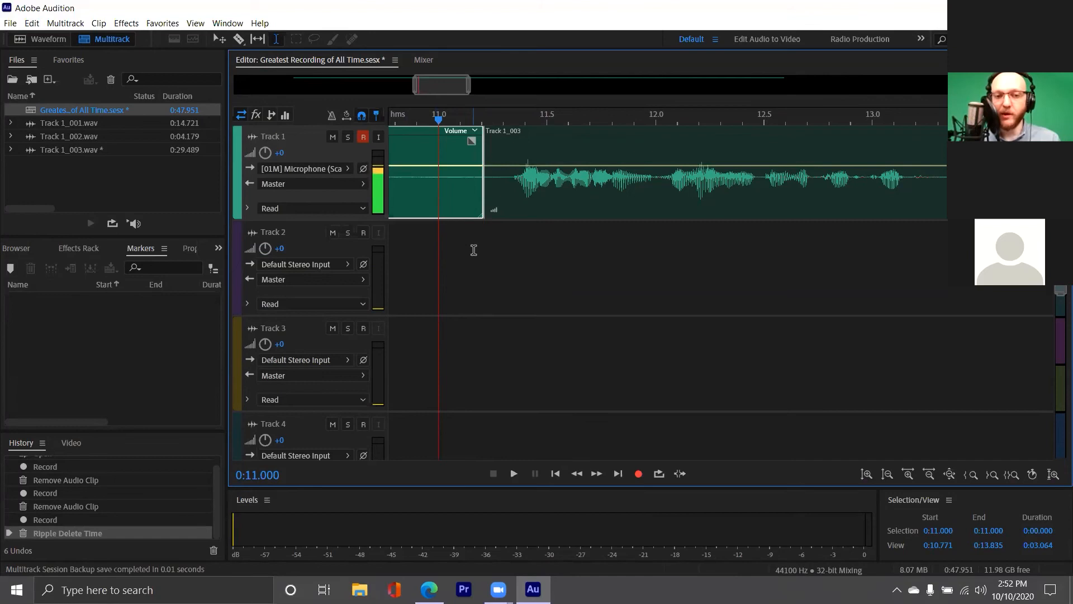
key("space")
key("space")
scroll(470, 240, "down", 3)
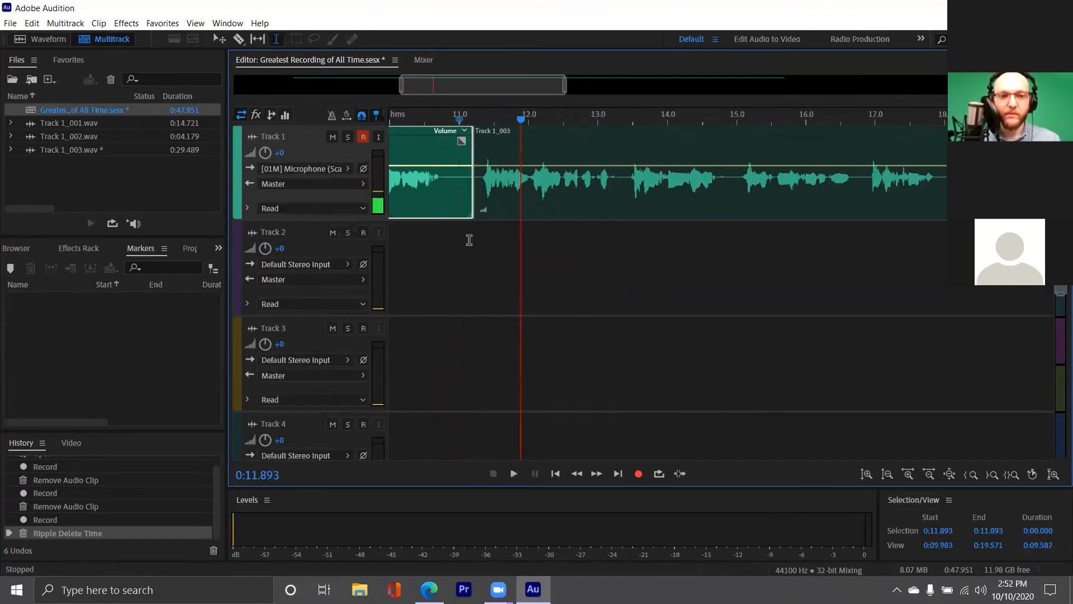
left_click(411, 178)
key("space")
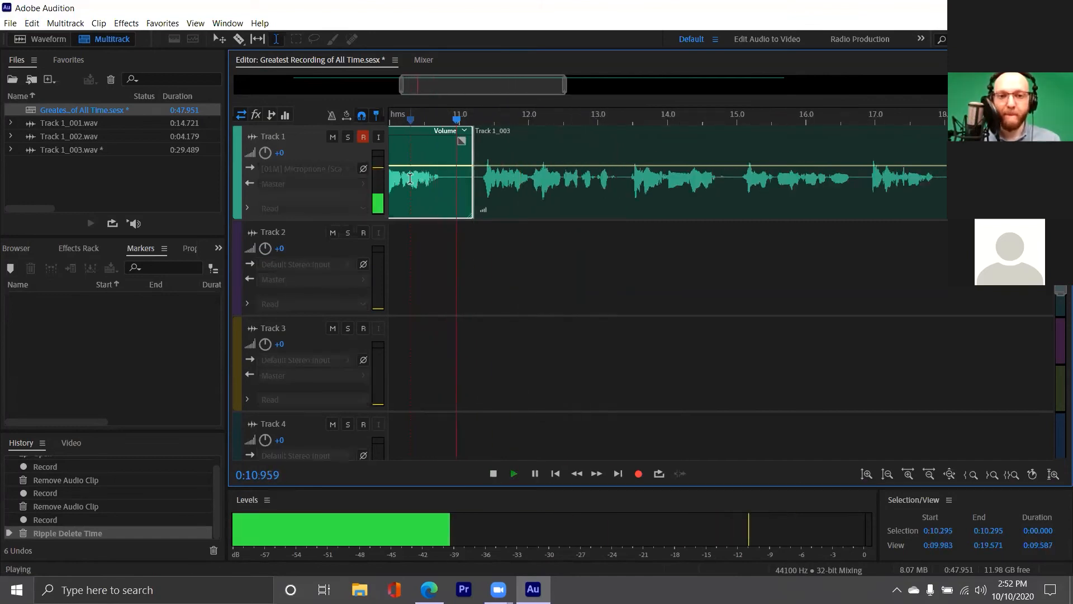
key("space")
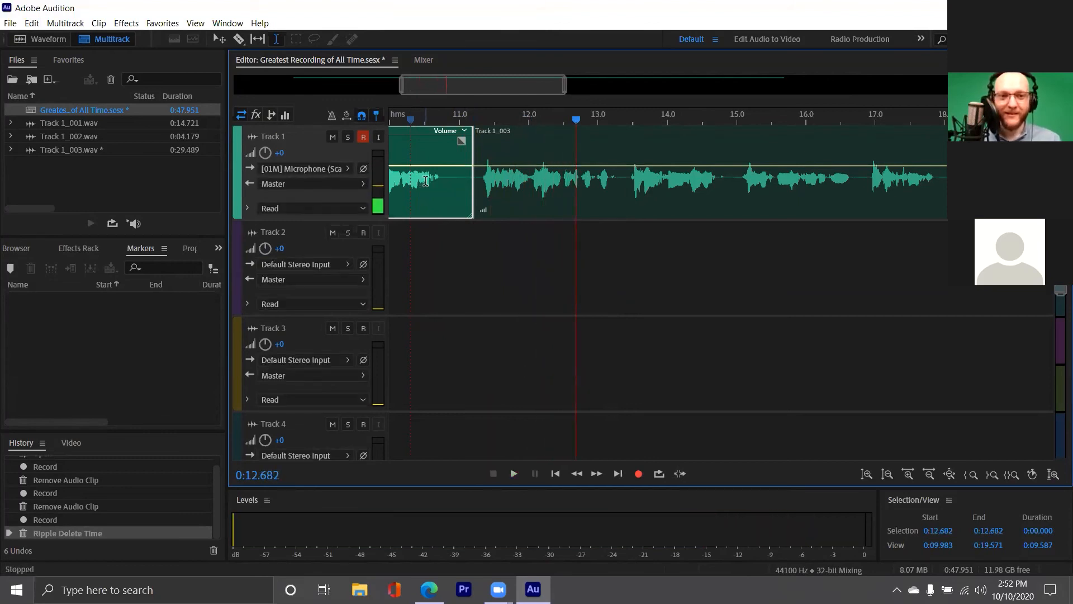
double_click(479, 171)
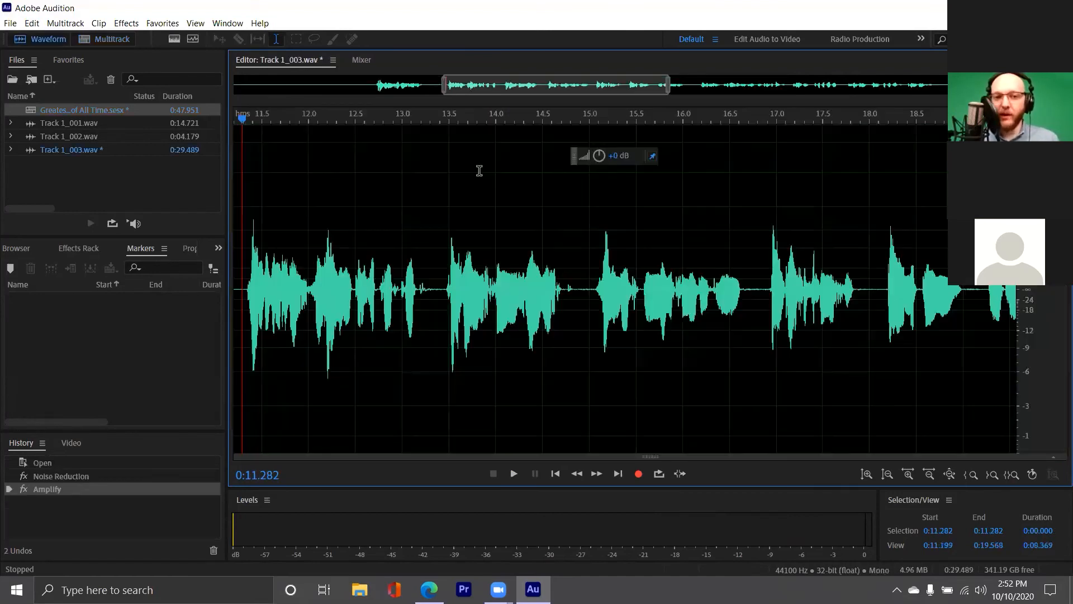
scroll(290, 281, "up", 3)
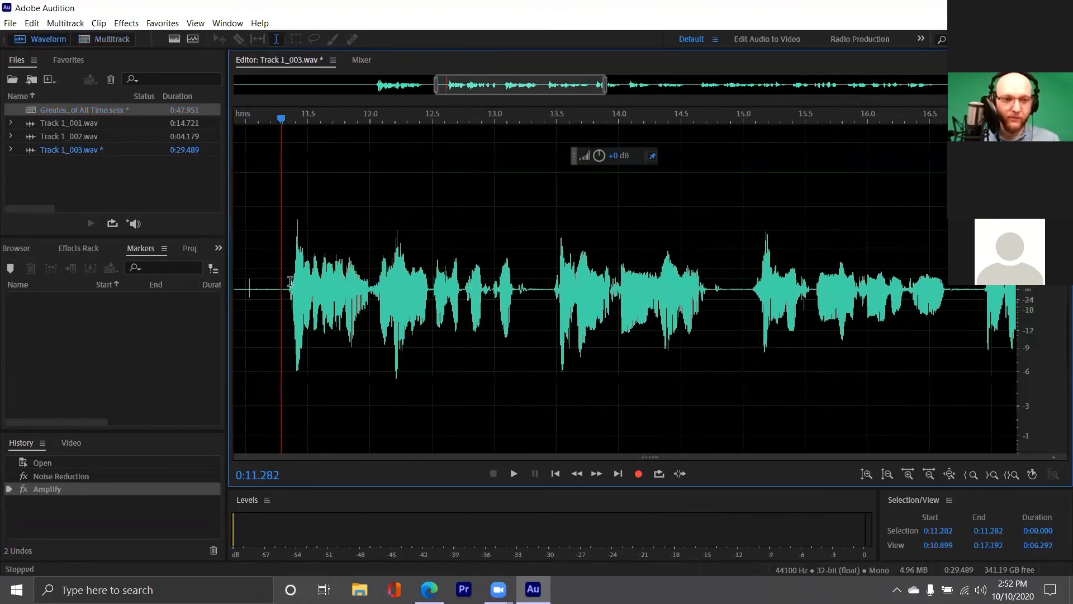
scroll(290, 282, "left", 3)
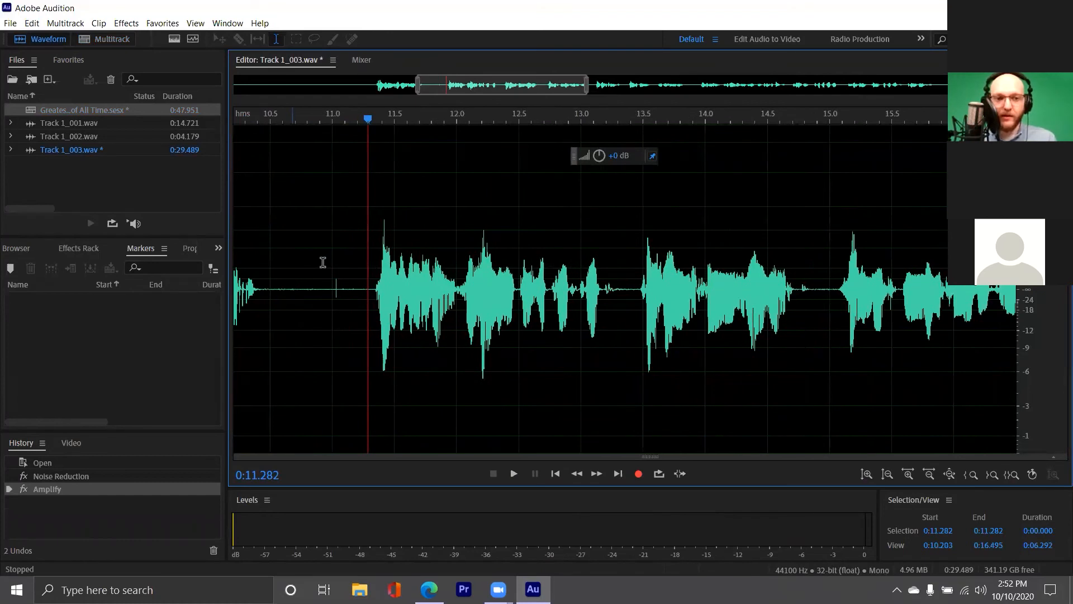
left_click(302, 287)
key("space")
key("space")
left_click_drag(305, 294, 366, 308)
key("space")
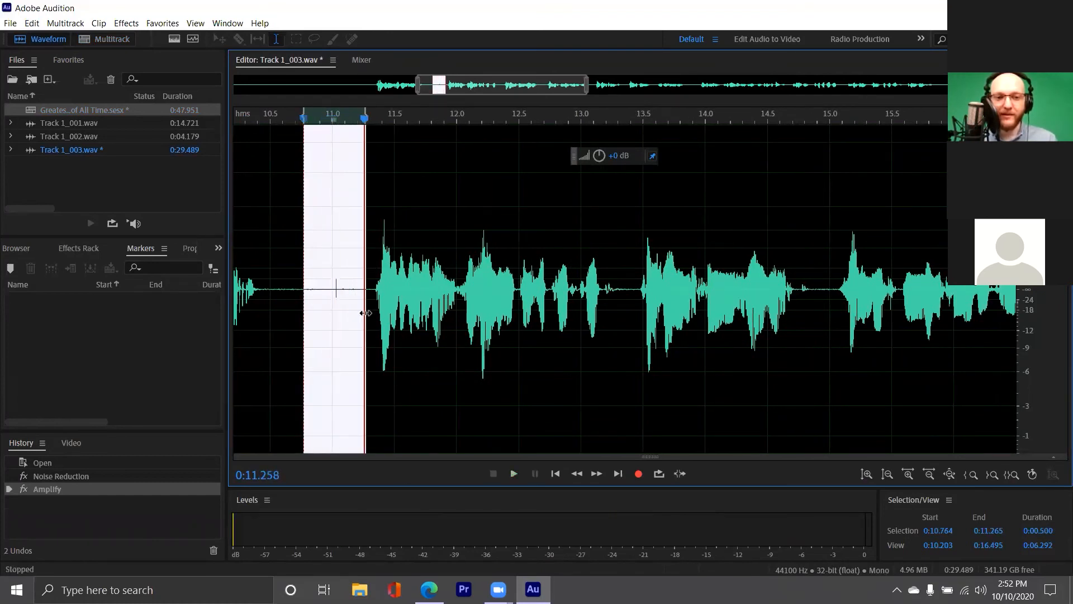
left_click(549, 475)
key("space")
key("space")
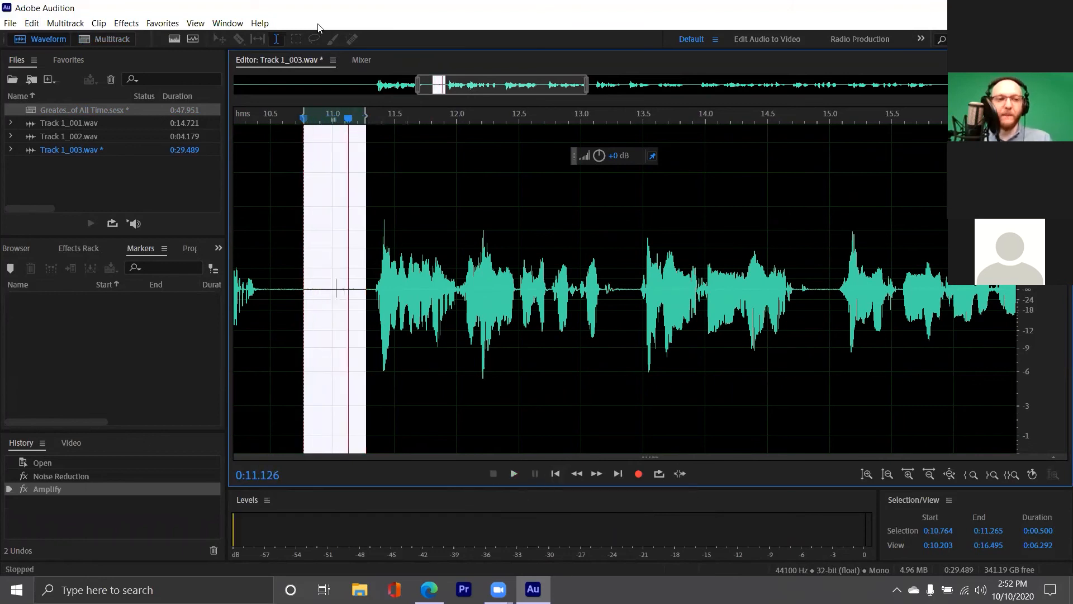
double_click(77, 110)
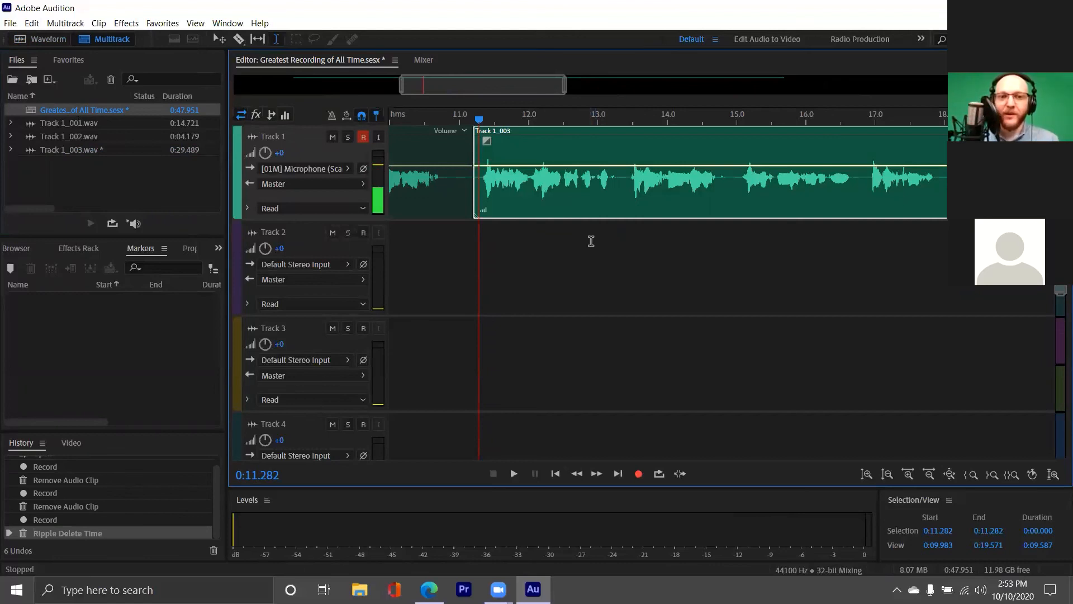
left_click(424, 183)
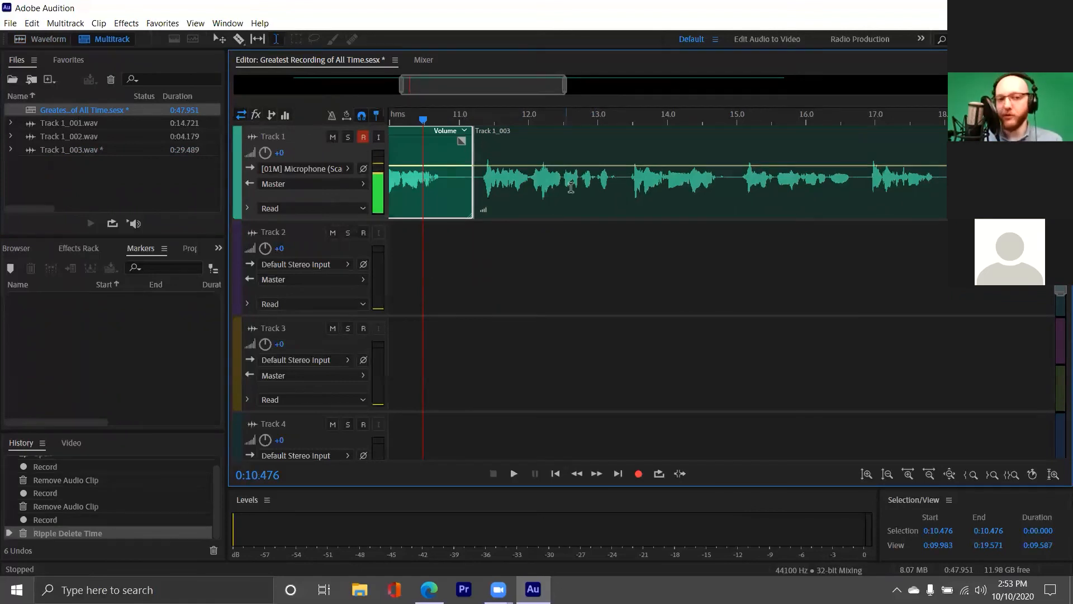
left_click(442, 185)
key("space")
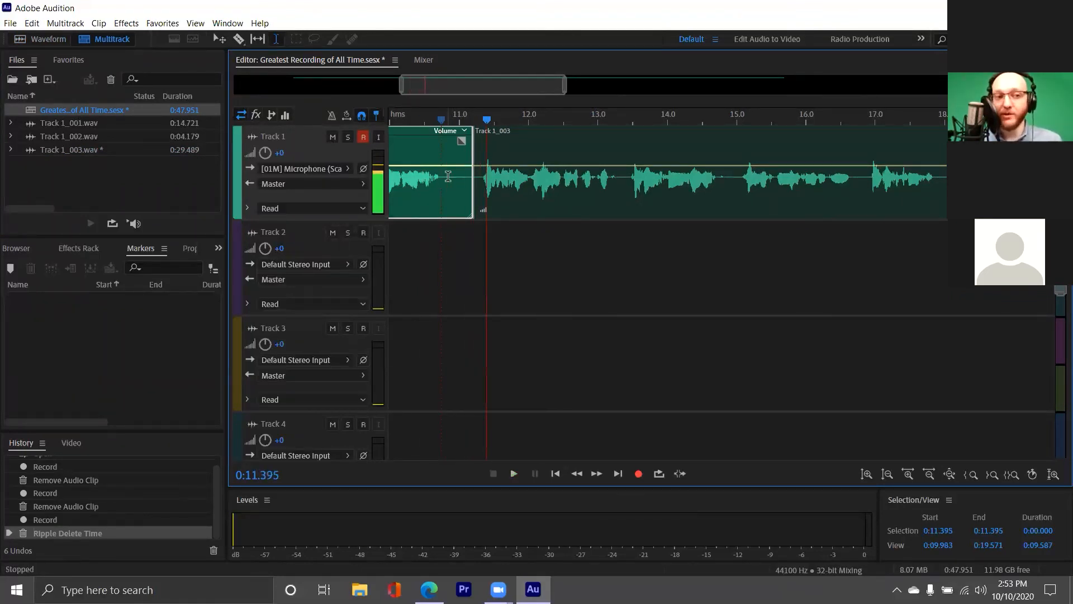
scroll(448, 183, "up", 4)
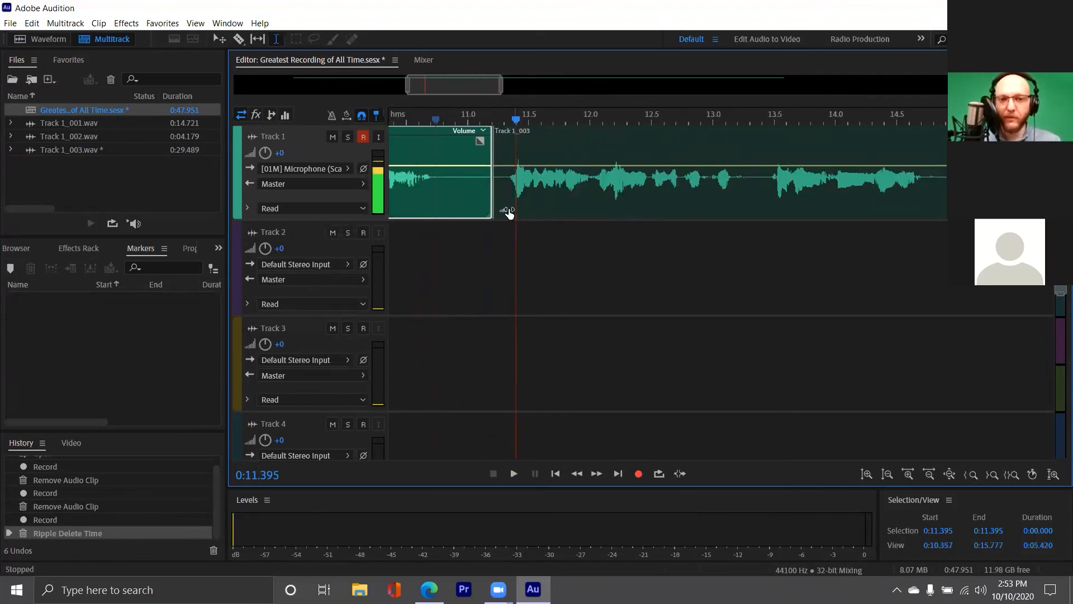
scroll(483, 196, "down", 10)
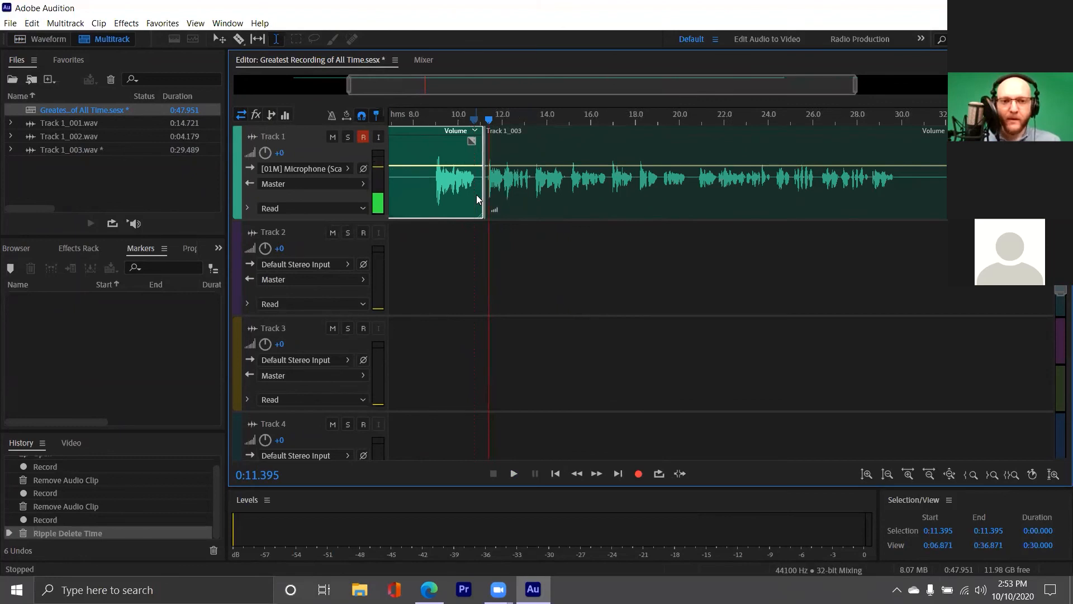
scroll(470, 196, "up", 10)
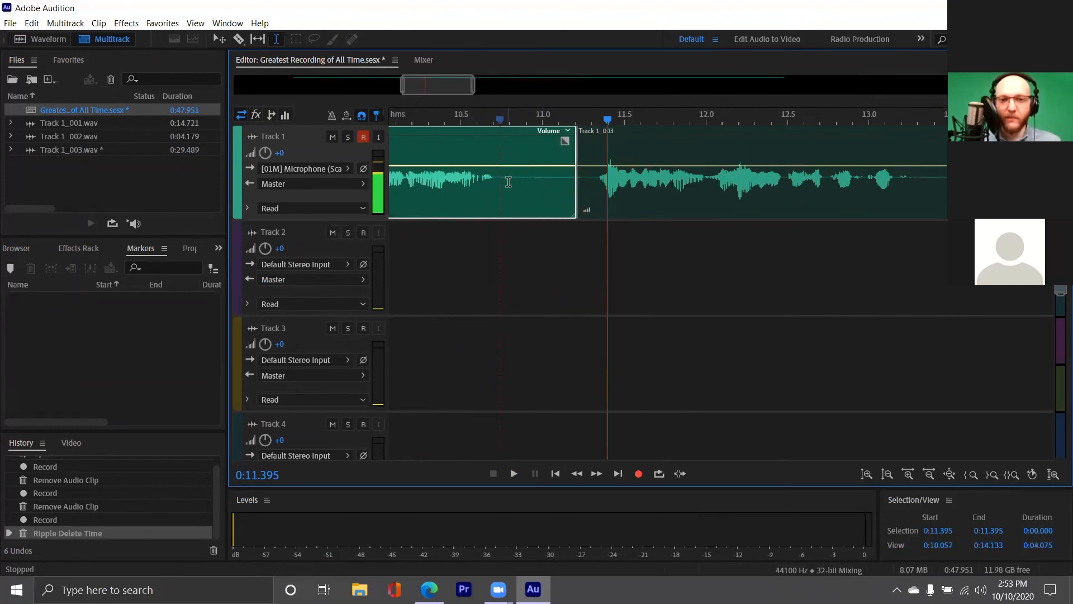
left_click(413, 187)
key("space")
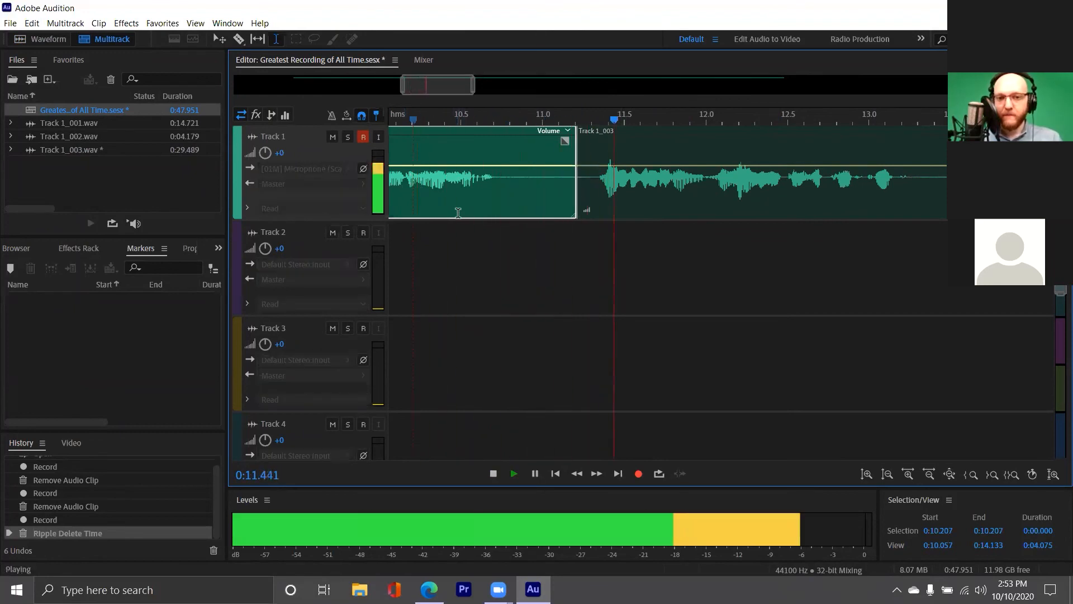
key("space")
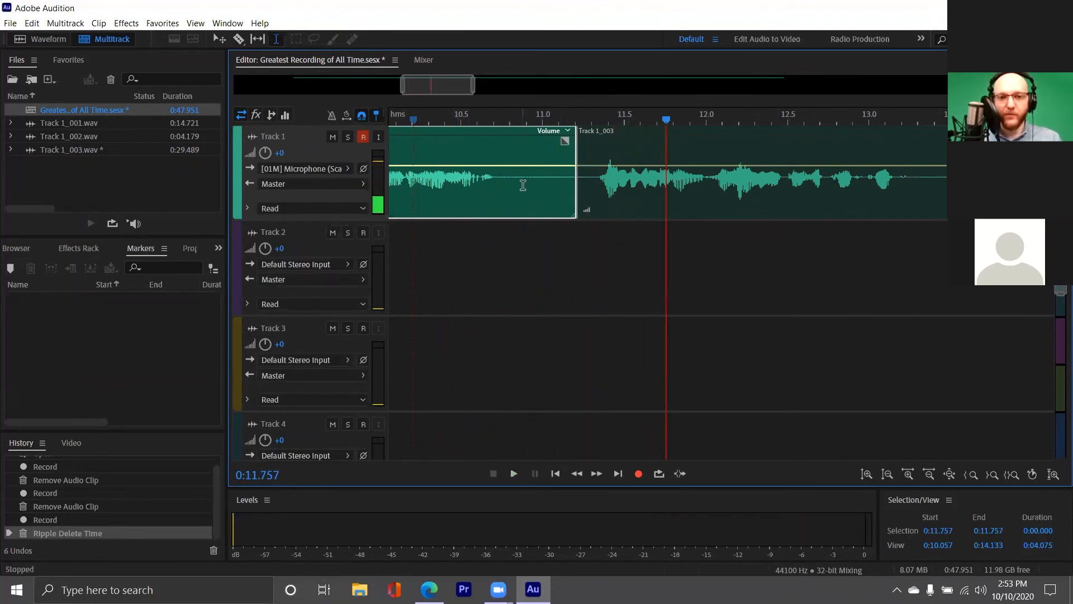
left_click_drag(522, 184, 586, 191)
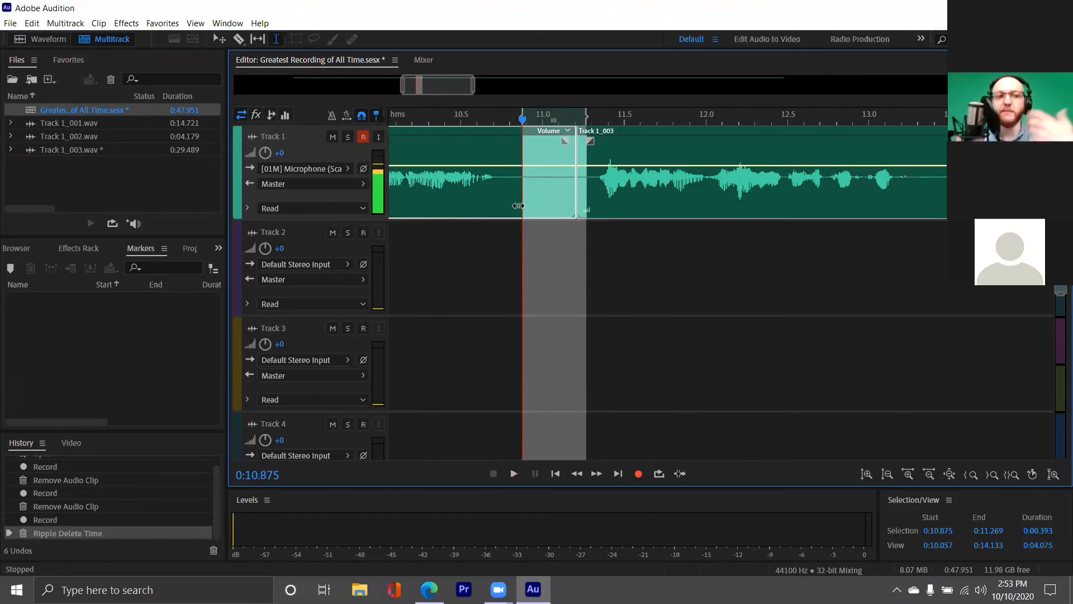
left_click(872, 219)
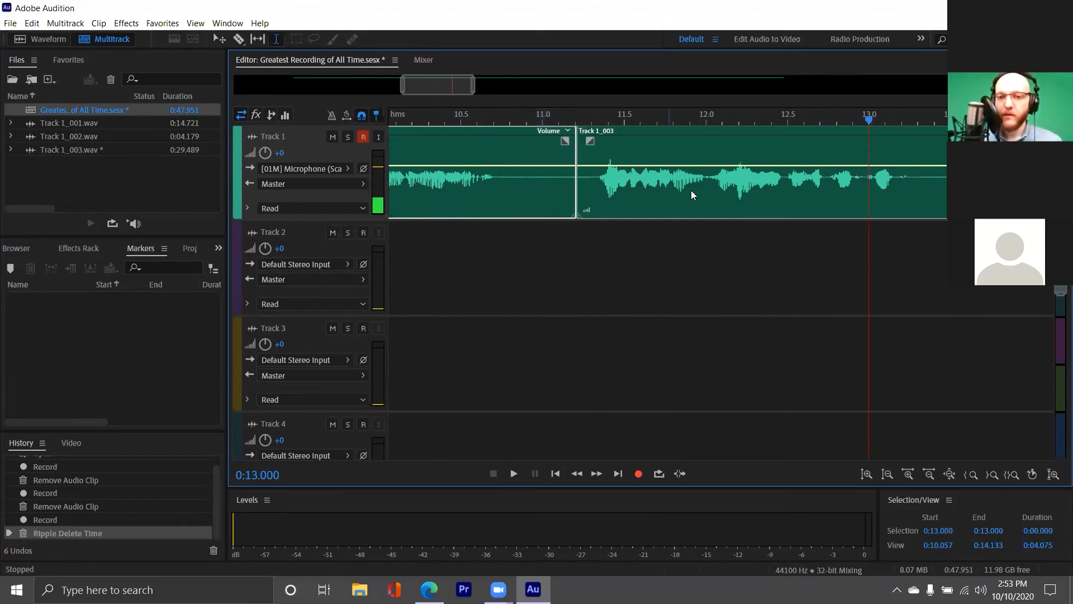
scroll(644, 205, "down", 4)
scroll(645, 195, "down", 12)
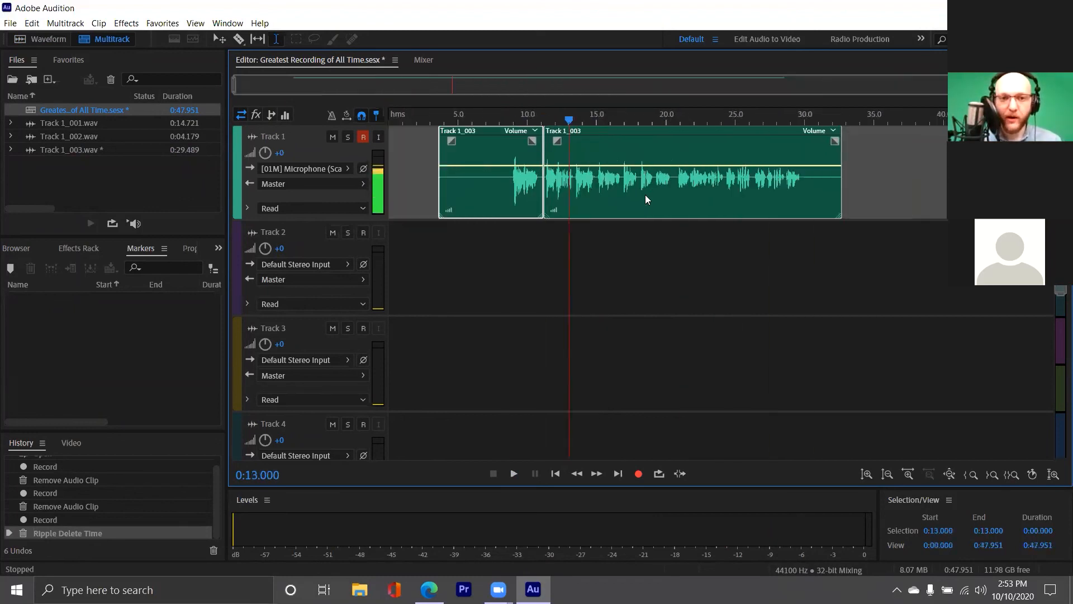
left_click(492, 175)
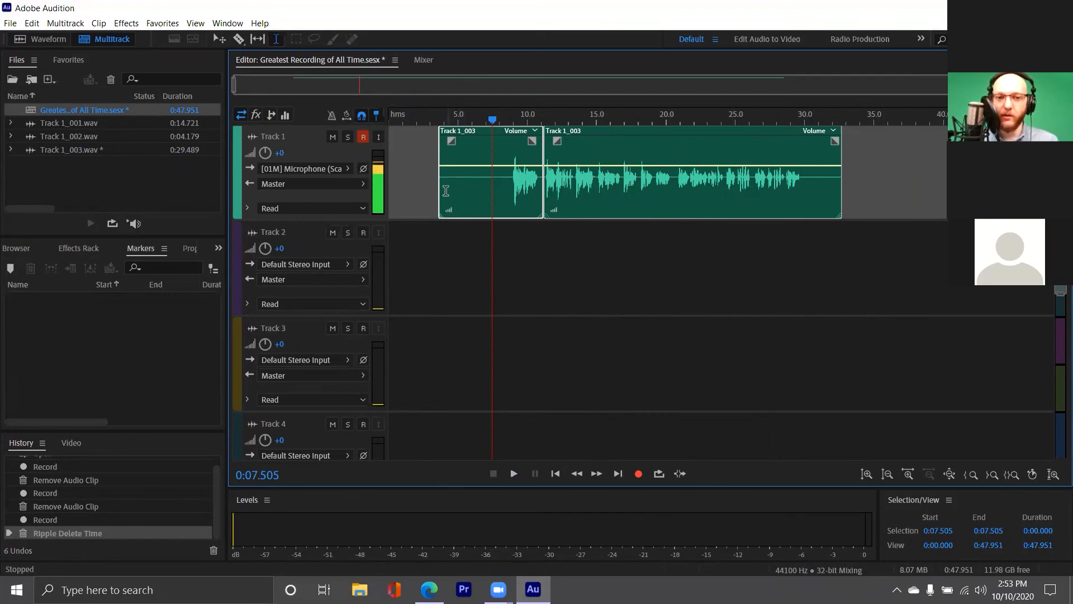
Trim the first clip to start near 8.3 s and the second to end around 30.5 s
double_click(508, 185)
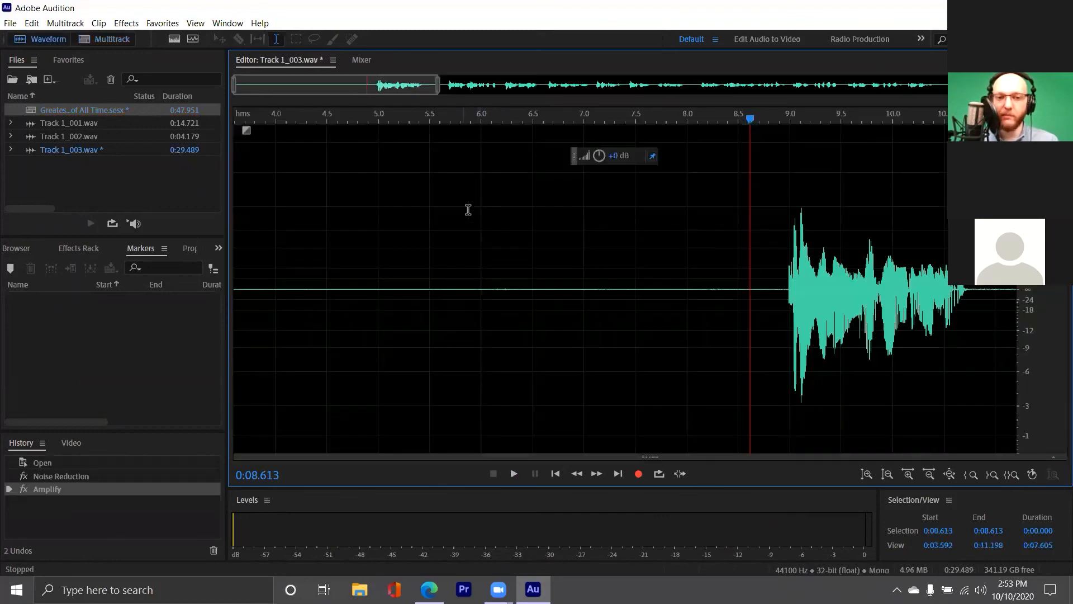
double_click(98, 112)
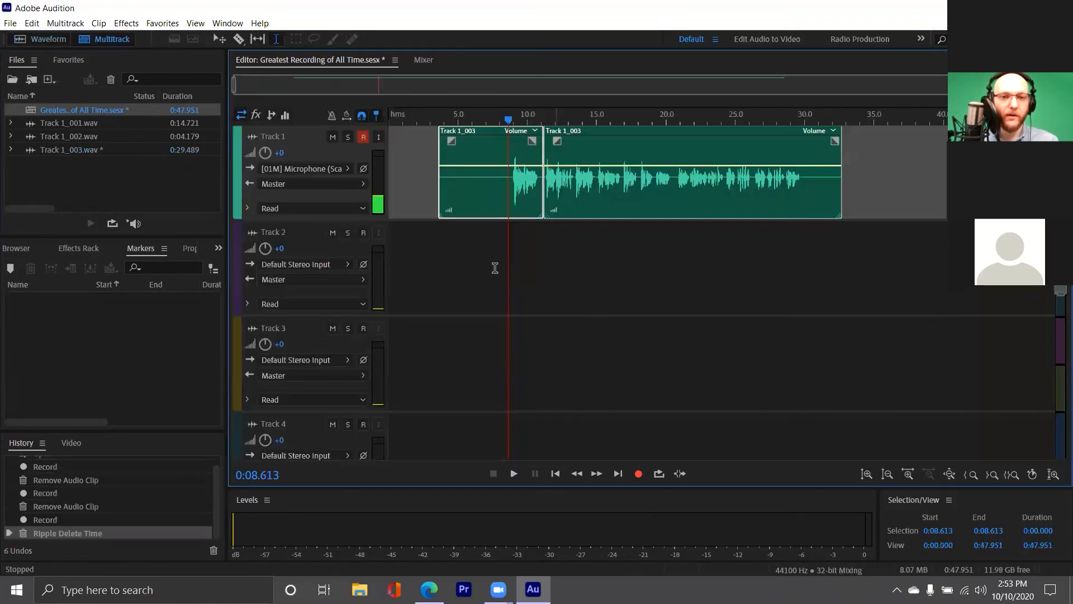
left_click(507, 188)
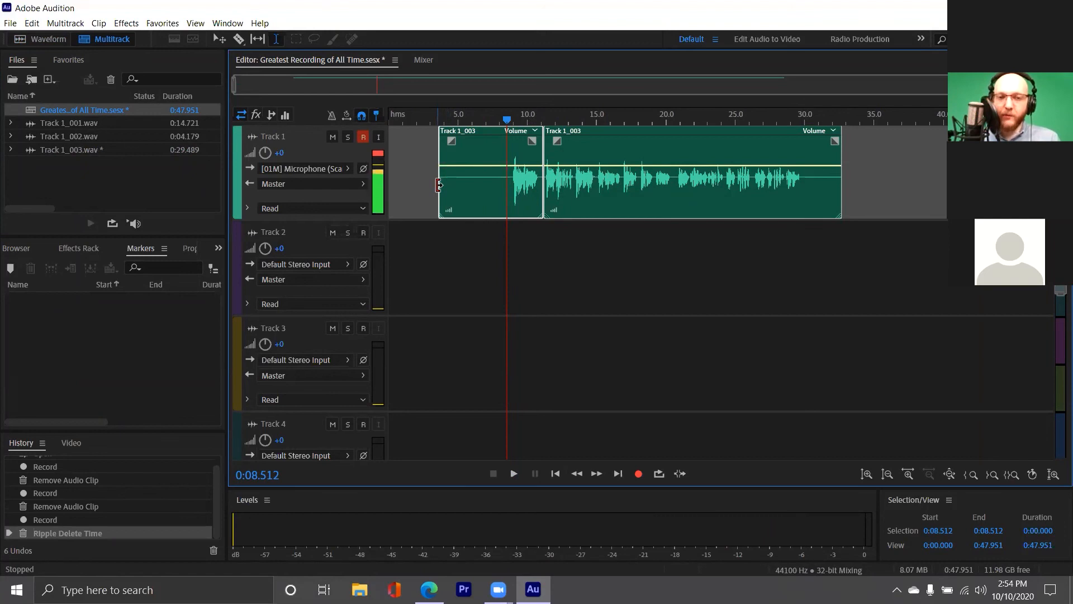
left_click_drag(439, 184, 497, 188)
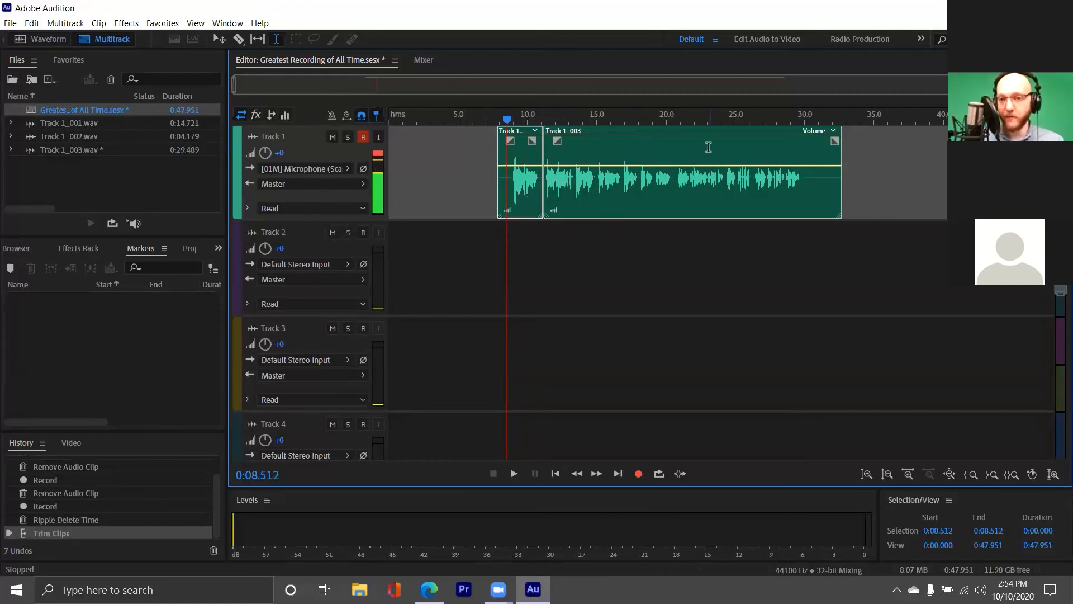
left_click_drag(844, 178, 811, 184)
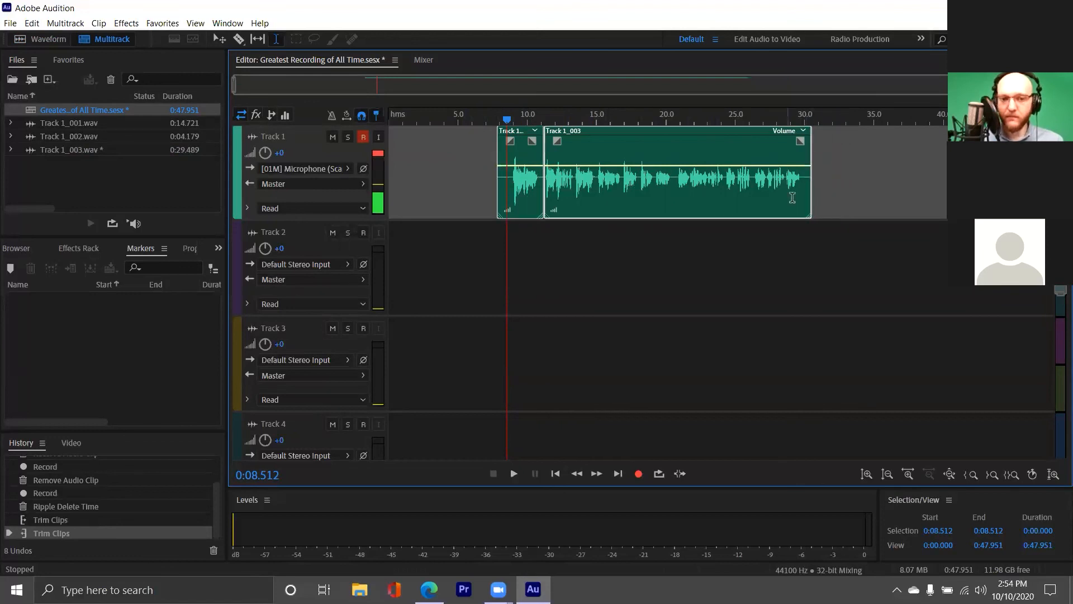